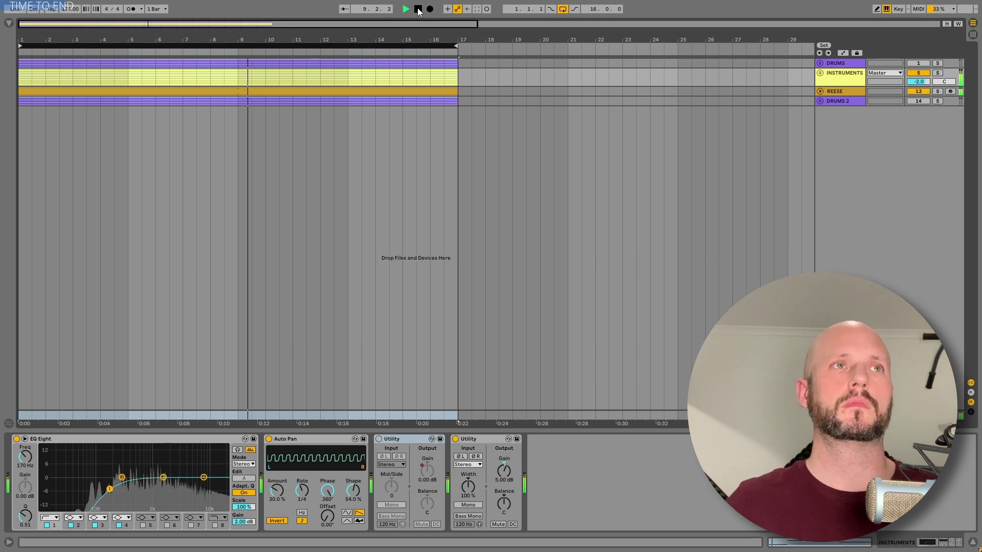
Play the PIANO track soloed from the INSTRUMENTS group and switch off its Mid Filter Delay.
{"action": "left_click", "coordinate": [418, 10]}
{"action": "left_click", "coordinate": [937, 63]}
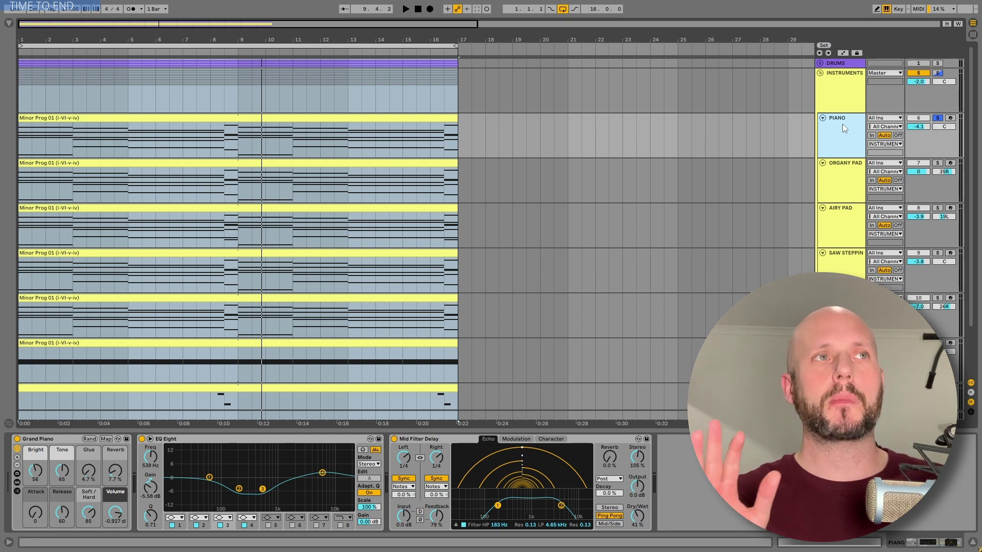
{"action": "left_click", "coordinate": [224, 47]}
{"action": "key", "text": "space"}
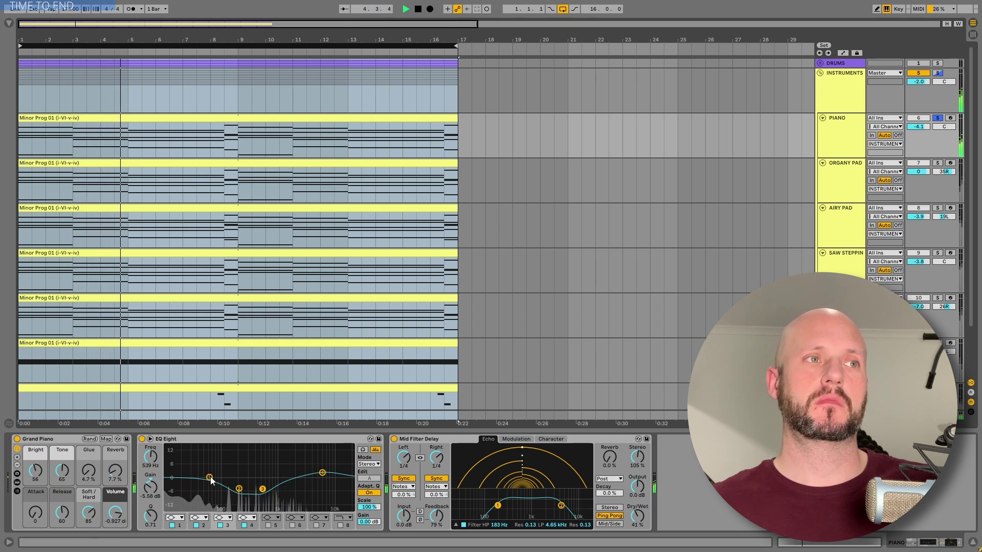
{"action": "left_click", "coordinate": [237, 439]}
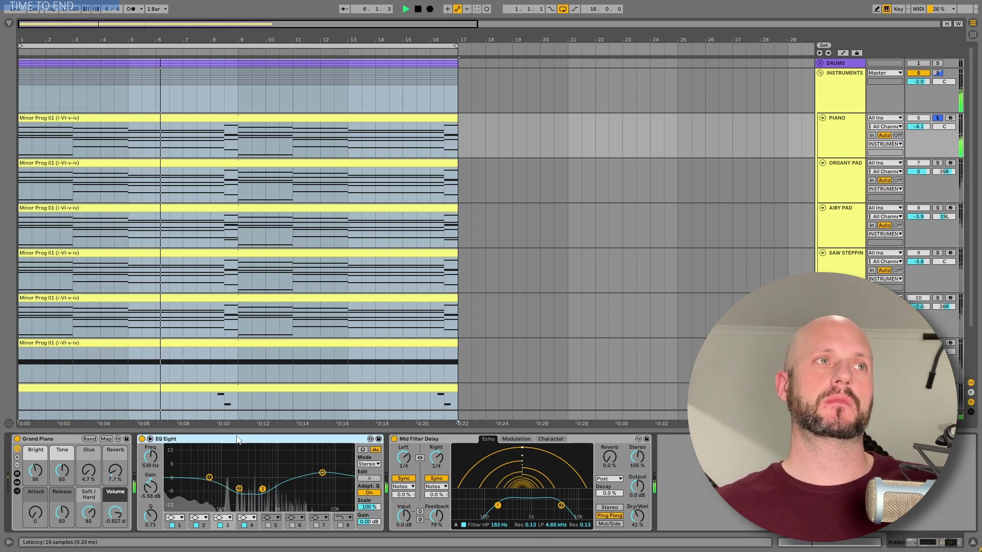
{"action": "left_click", "coordinate": [393, 439]}
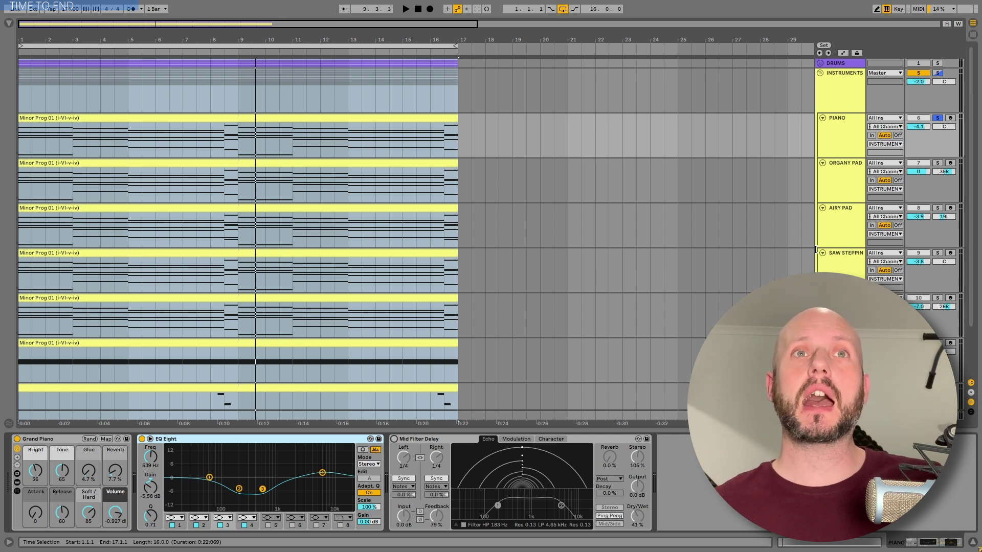
Play the AIRY PAD track soloed and examine the effects of its Serum synth.
{"action": "left_click", "coordinate": [842, 225]}
{"action": "left_click", "coordinate": [937, 209]}
{"action": "key", "text": "space"}
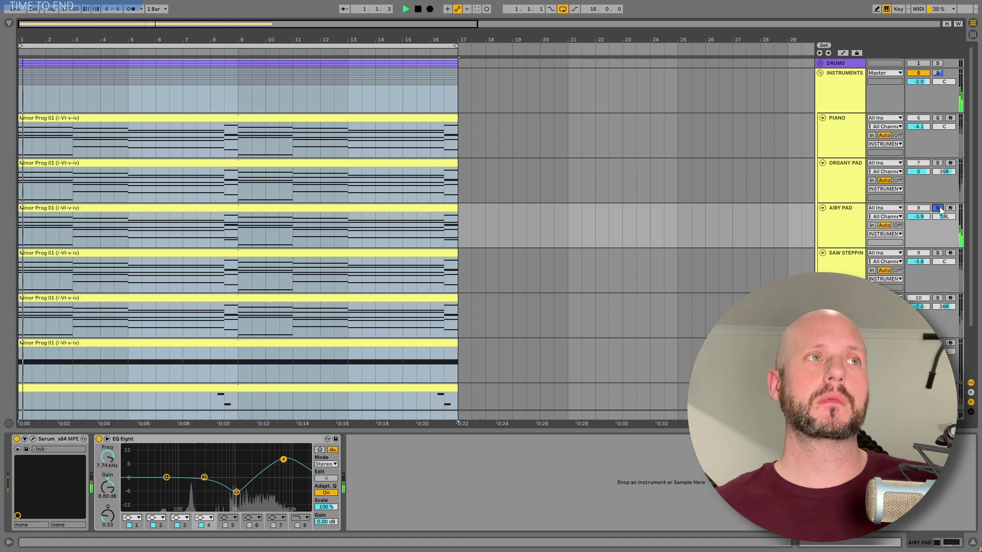
{"action": "left_click", "coordinate": [851, 212]}
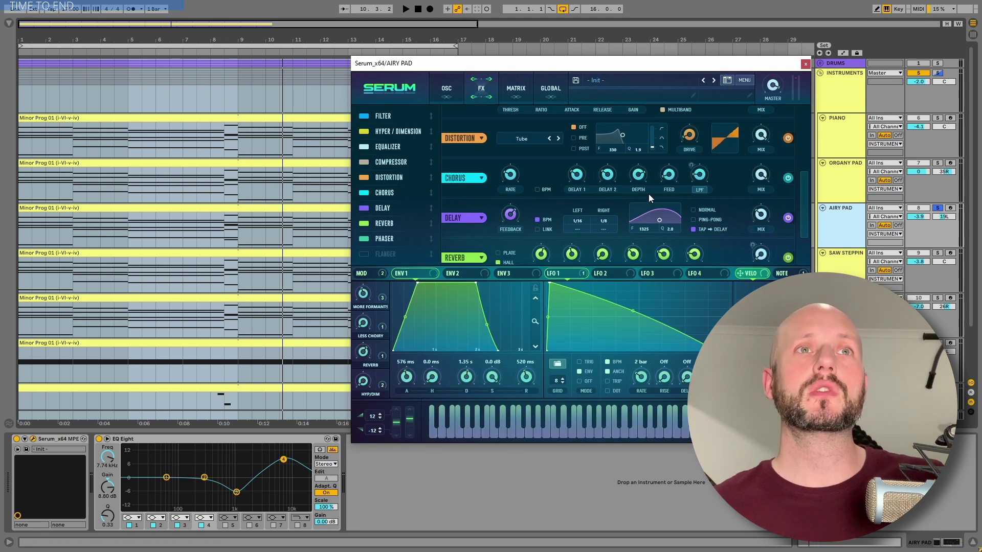
{"action": "key", "text": "space"}
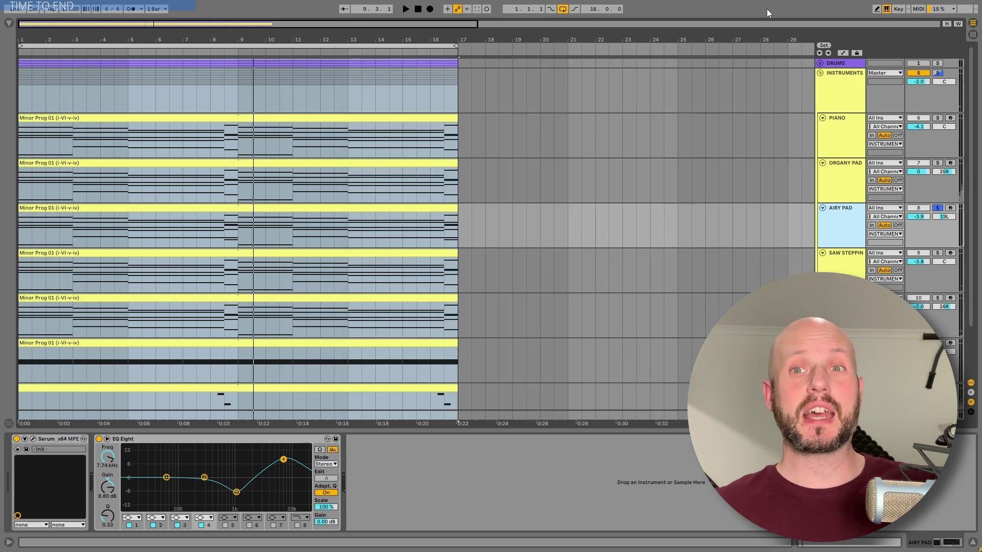
Solo the ORGANY PAD together with the AIRY PAD and play both.
{"action": "left_click", "coordinate": [854, 178]}
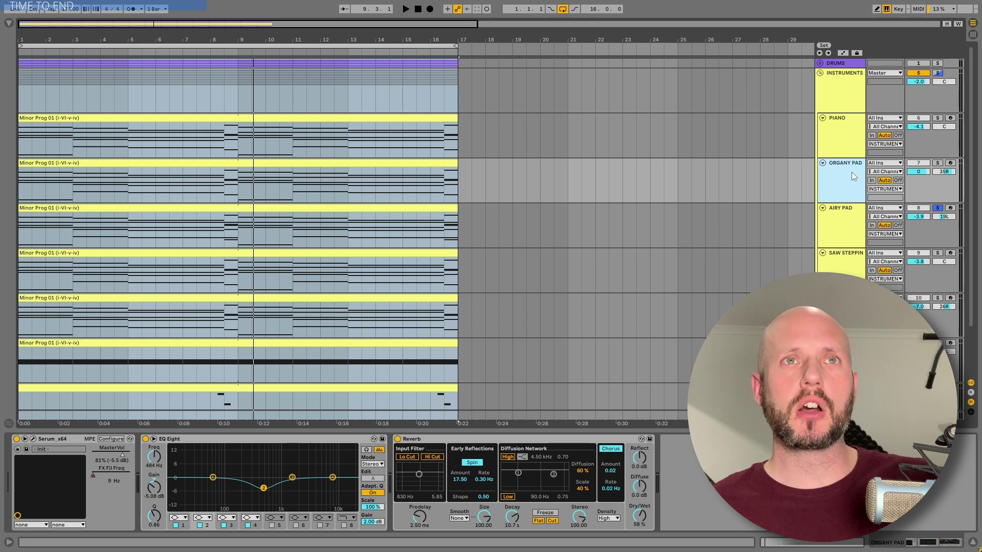
{"action": "left_click", "coordinate": [937, 163]}
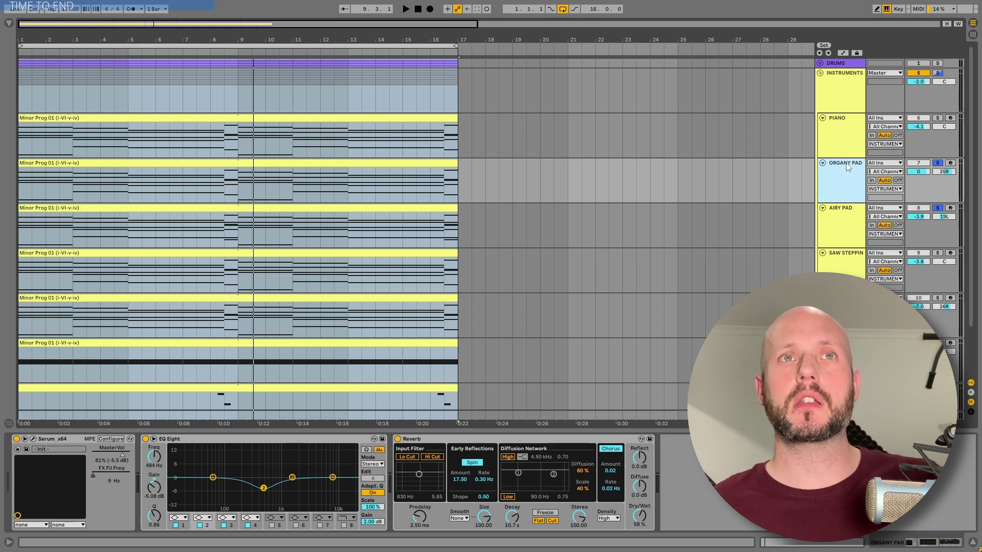
{"action": "key", "text": "space"}
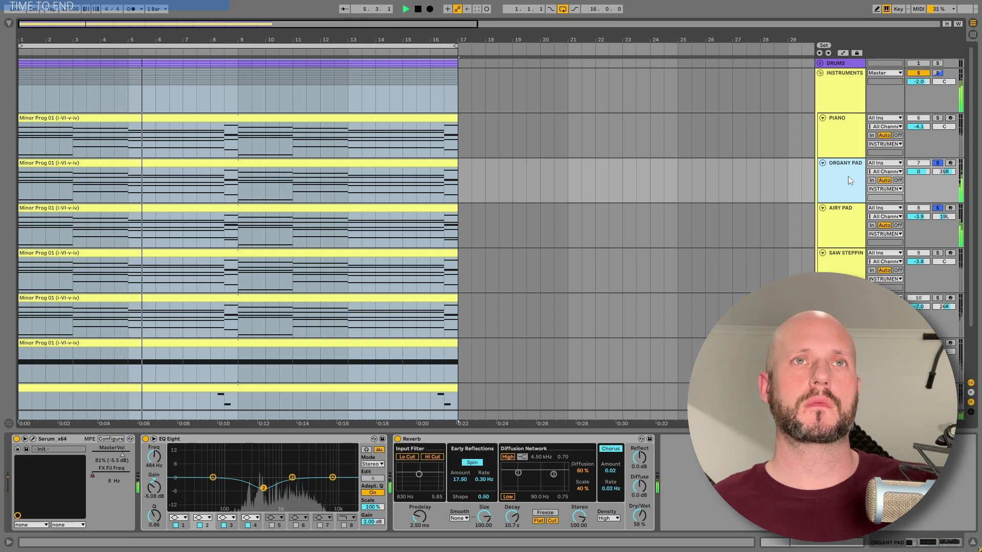
Show the automation lanes in the arrangement and listen to the ORGANY PAD soloed on its own.
{"action": "left_click", "coordinate": [843, 53]}
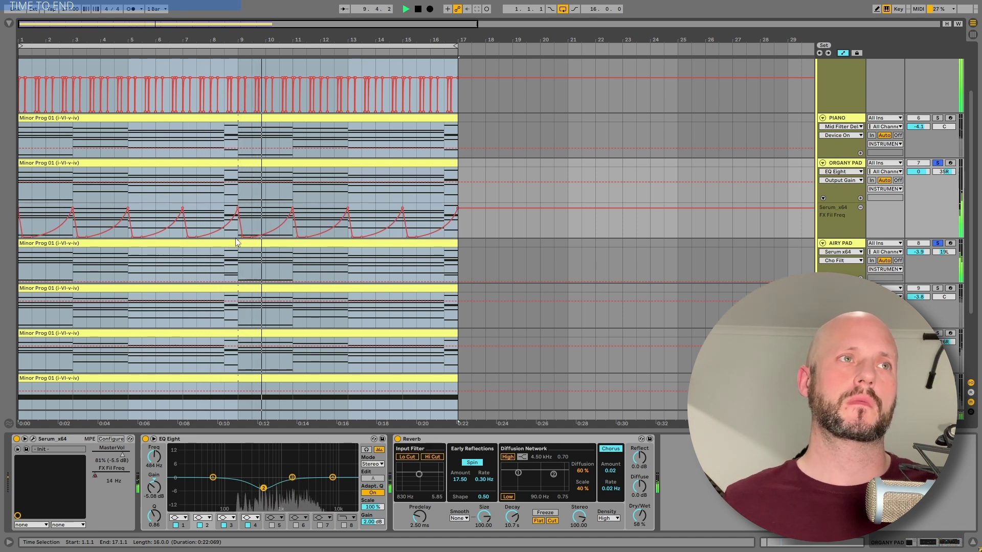
{"action": "left_click", "coordinate": [936, 163]}
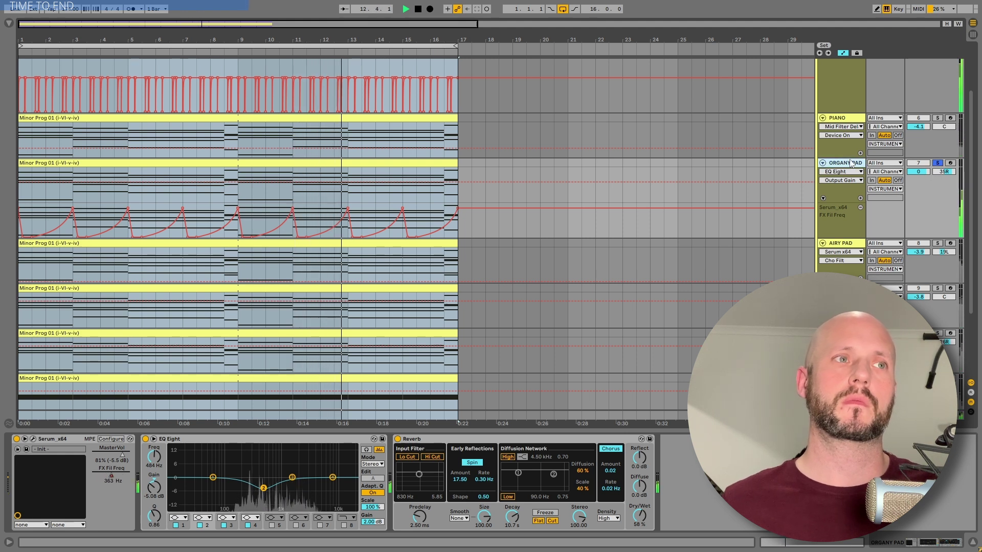
{"action": "key", "text": "space"}
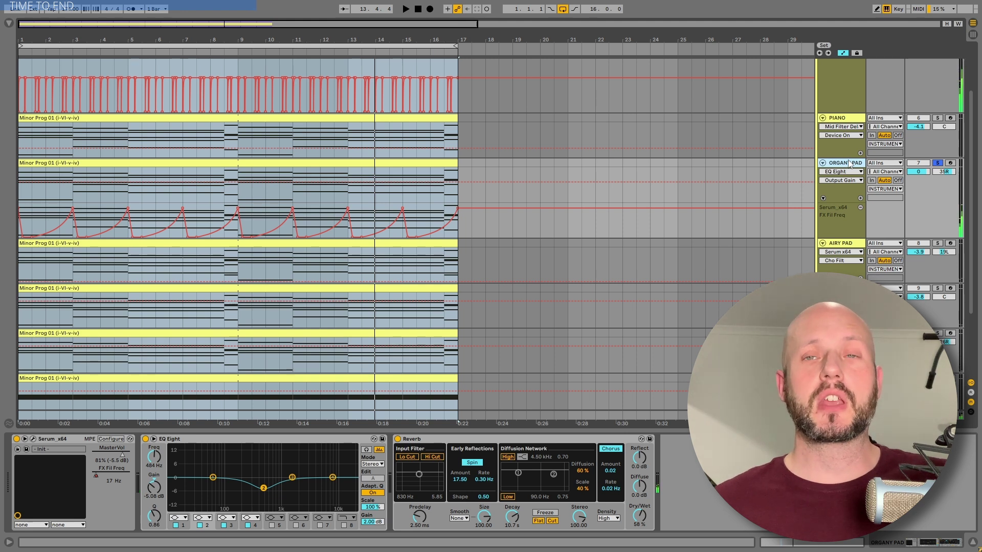
Examine the ORGANY PAD's Serum effects alongside its FX Fil Freq automation curve, then close the synth window.
{"action": "left_click", "coordinate": [32, 440]}
{"action": "left_click", "coordinate": [325, 82]}
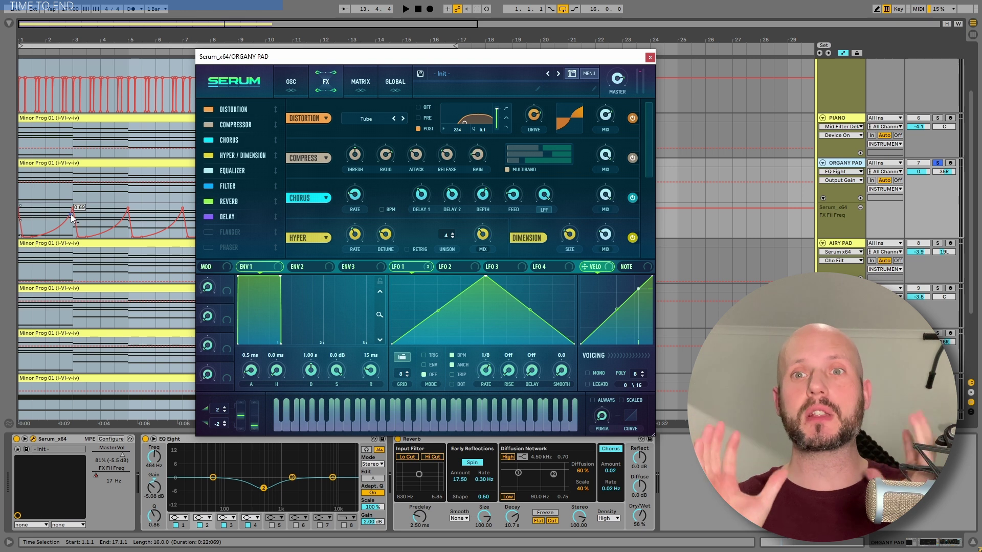
{"action": "scroll", "coordinate": [70, 216], "scroll_direction": "down", "scroll_amount": 1}
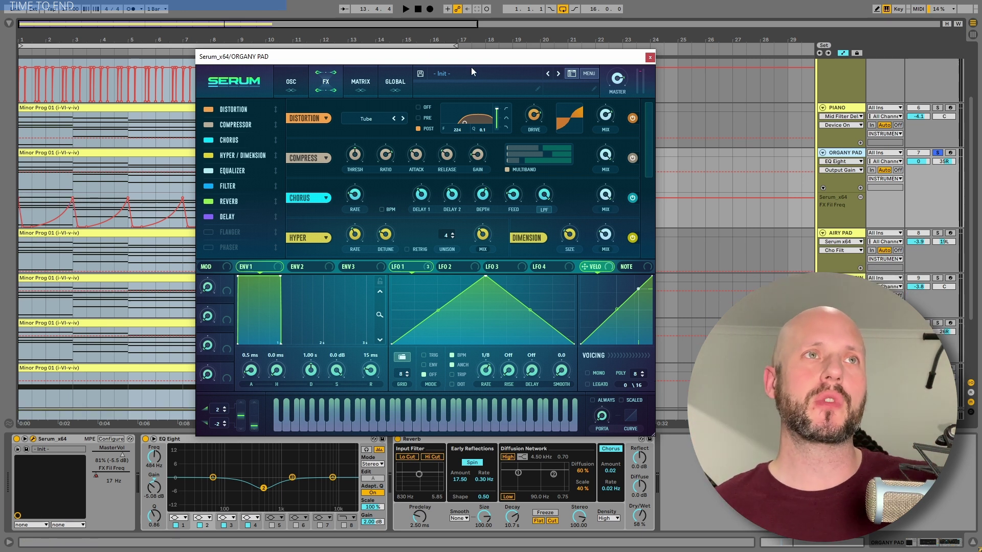
{"action": "left_click_drag", "start_coordinate": [464, 59], "coordinate": [470, 40]}
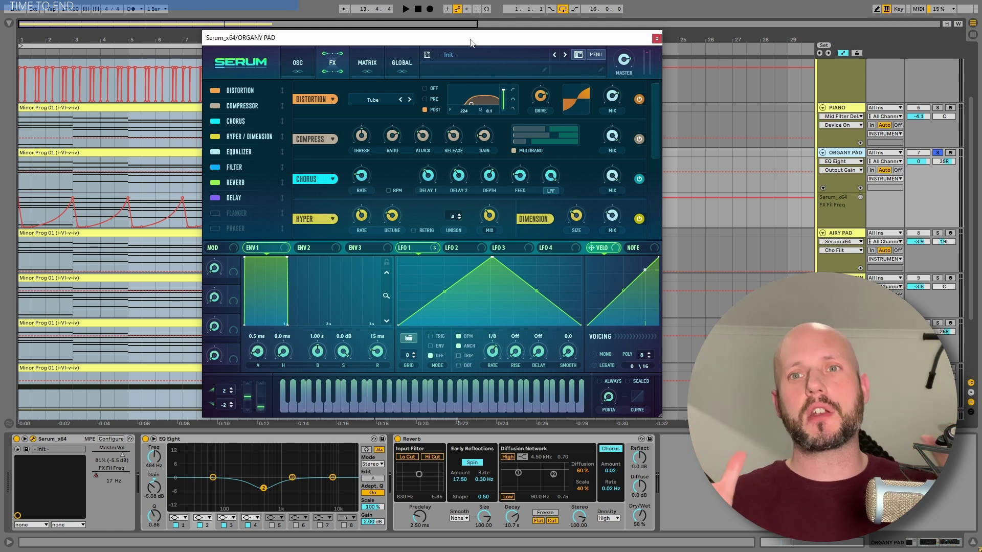
{"action": "left_click", "coordinate": [656, 38]}
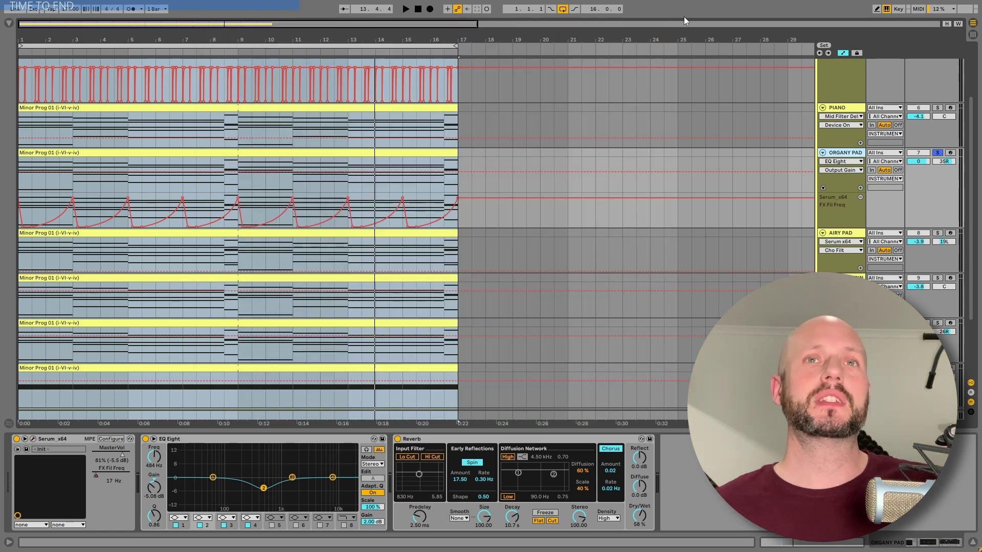
Reopen the ORGANY PAD's Serum, review its oscillator and effects pages while playing the track, and close it.
{"action": "left_click", "coordinate": [217, 153]}
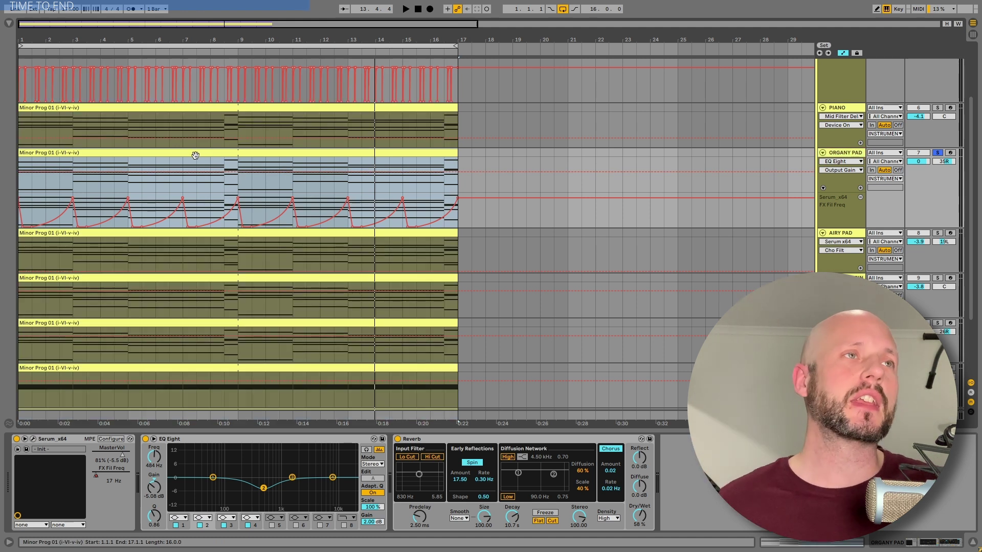
{"action": "left_click", "coordinate": [34, 438]}
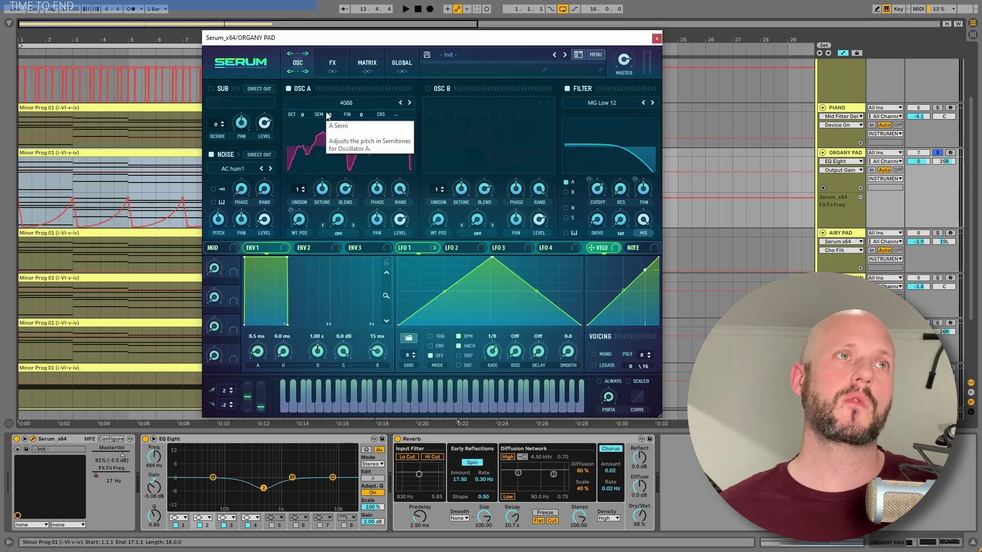
{"action": "left_click", "coordinate": [343, 58]}
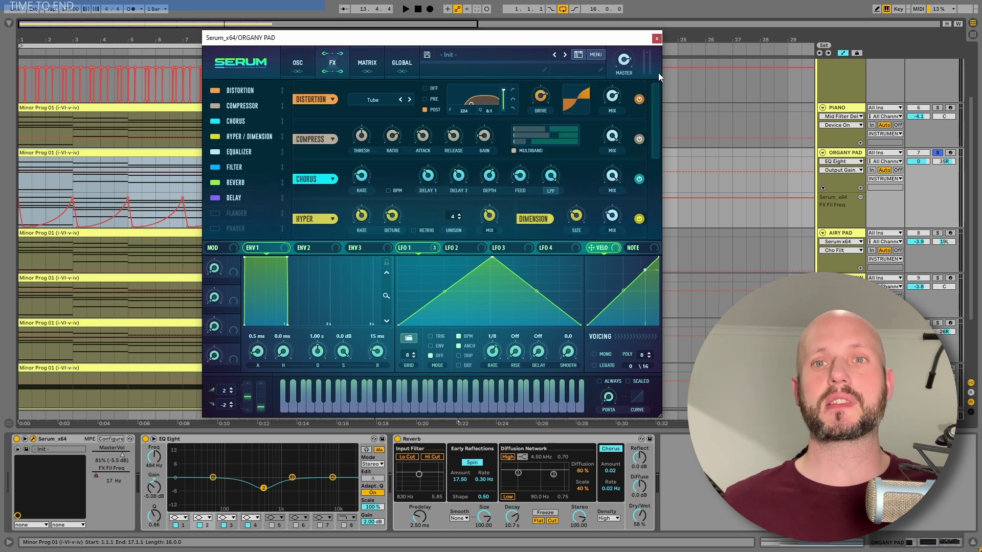
{"action": "key", "text": "space"}
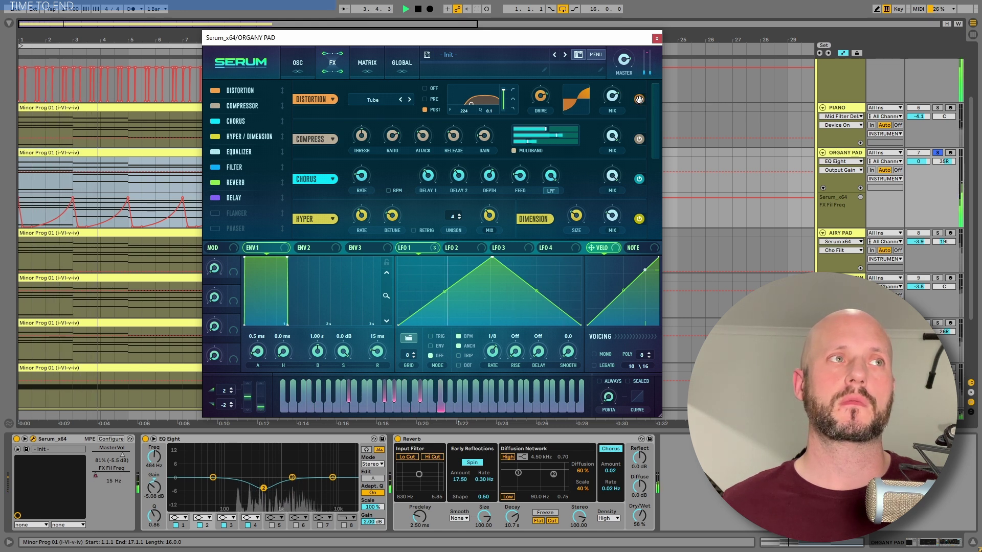
{"action": "key", "text": "space"}
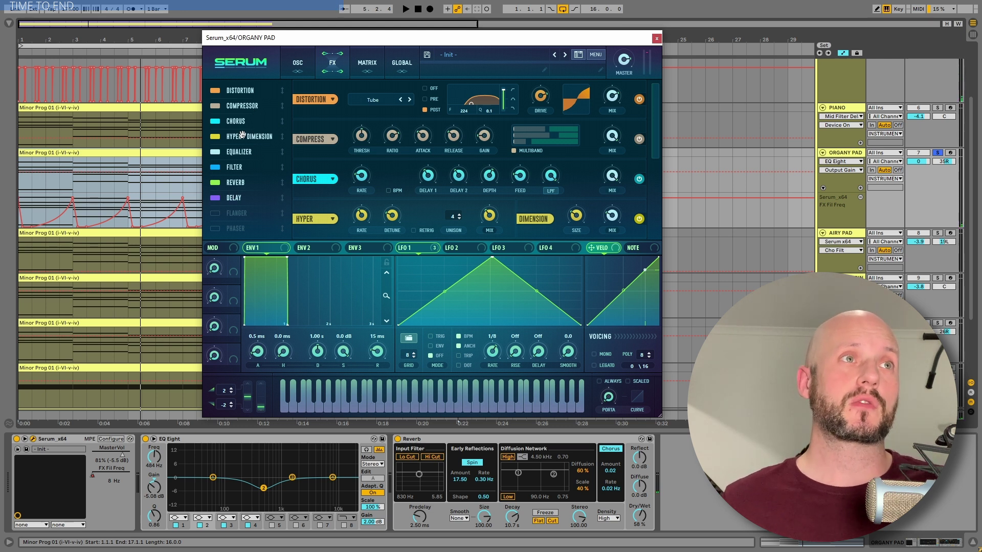
{"action": "left_click", "coordinate": [656, 38]}
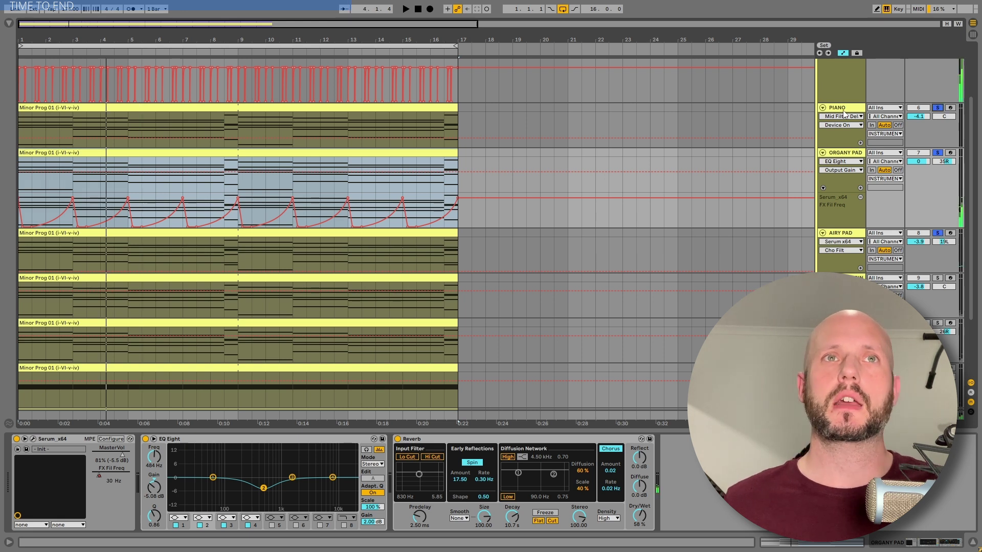
Play the soloed PIANO, ORGANY PAD and AIRY PAD together while viewing the piano and airy pad device chains.
{"action": "left_click", "coordinate": [841, 109]}
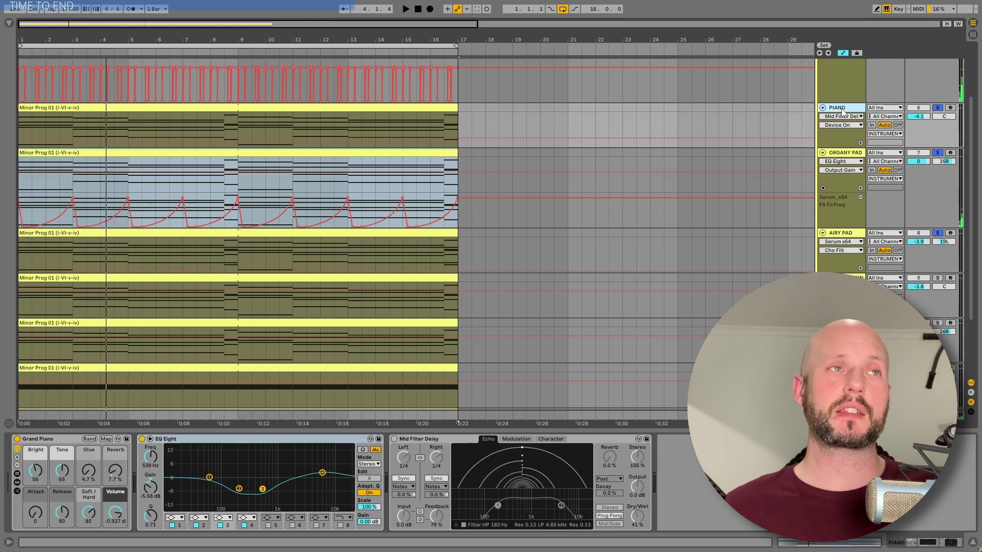
{"action": "key", "text": "space"}
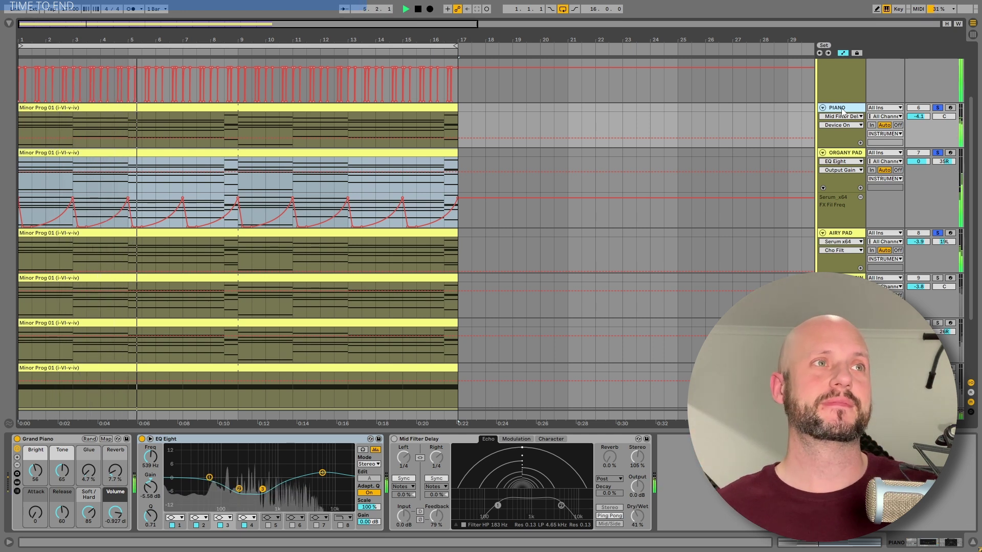
{"action": "left_click", "coordinate": [845, 235]}
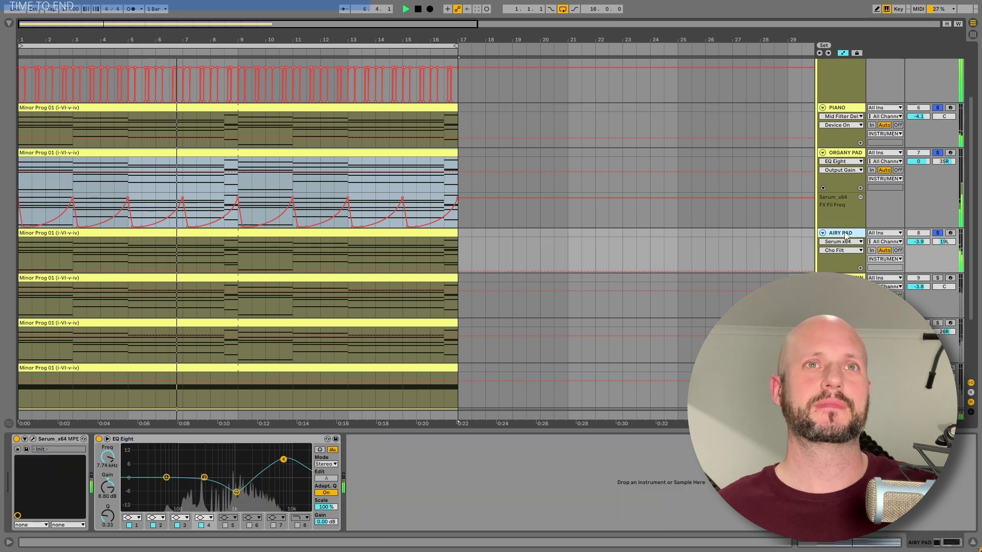
{"action": "key", "text": "space"}
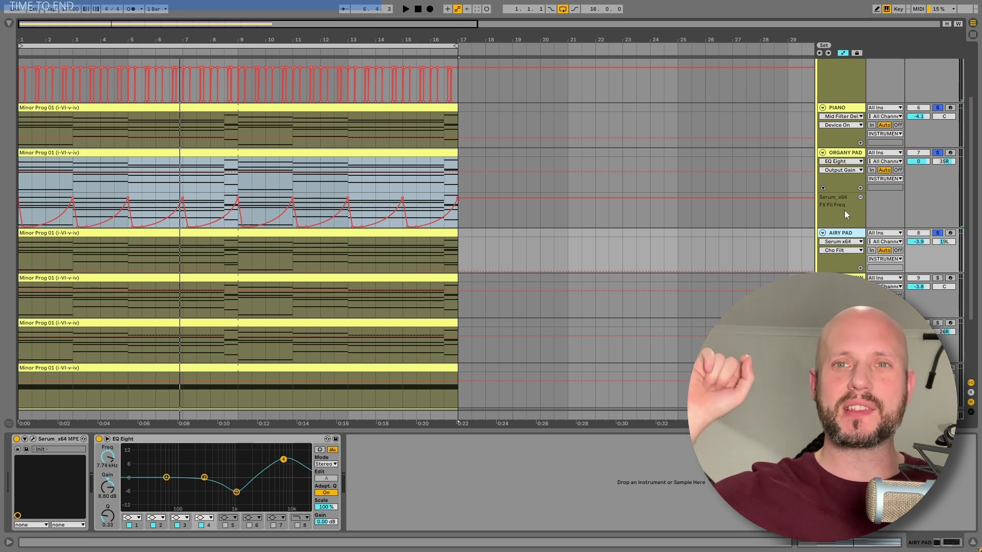
Solo the SQUEEK track below the xylophone and play it.
{"action": "scroll", "coordinate": [860, 244], "scroll_direction": "down", "scroll_amount": 5}
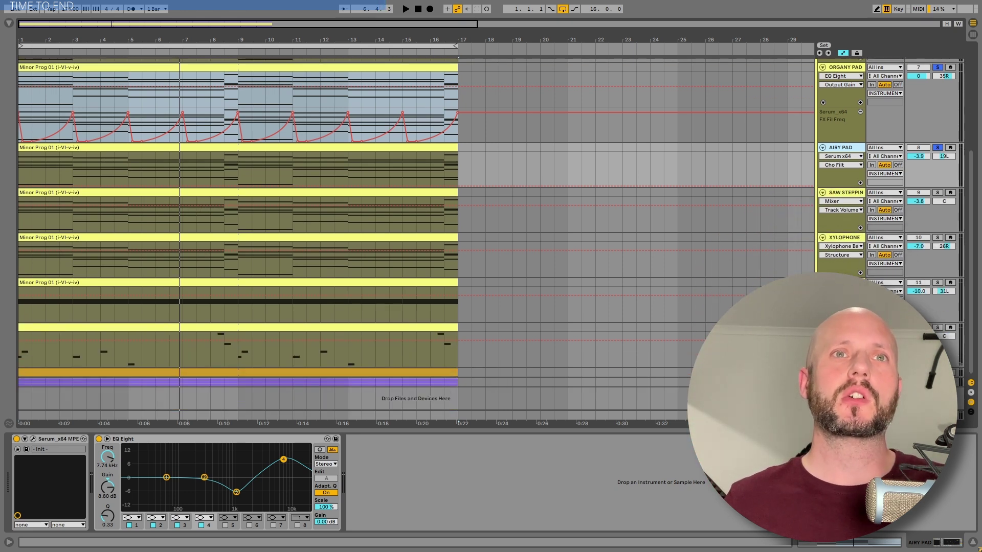
{"action": "left_click", "coordinate": [937, 283]}
{"action": "left_click", "coordinate": [938, 282]}
{"action": "key", "text": "space"}
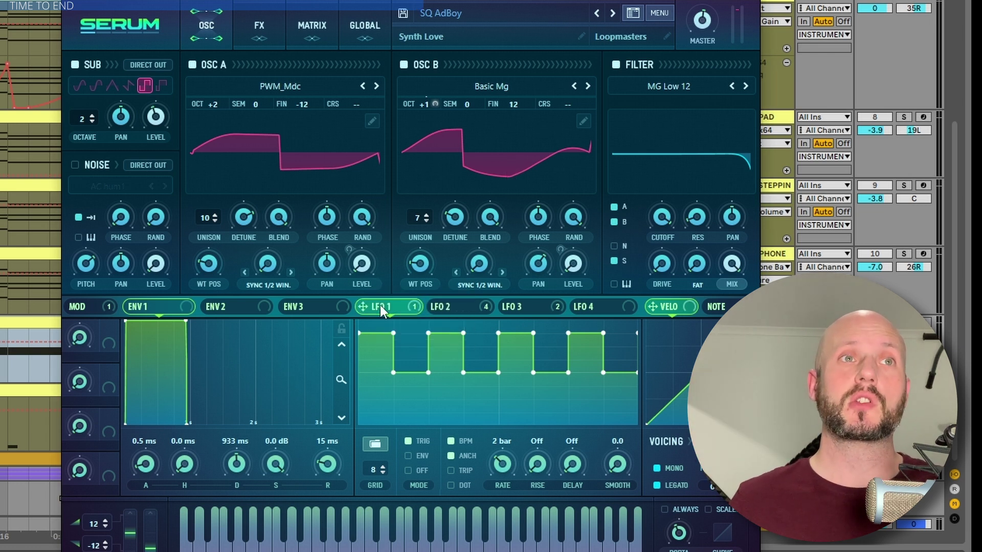
Examine the LFO 2 and LFO 3 modulation sources in the SQUEEK track's Serum.
{"action": "left_click", "coordinate": [450, 306]}
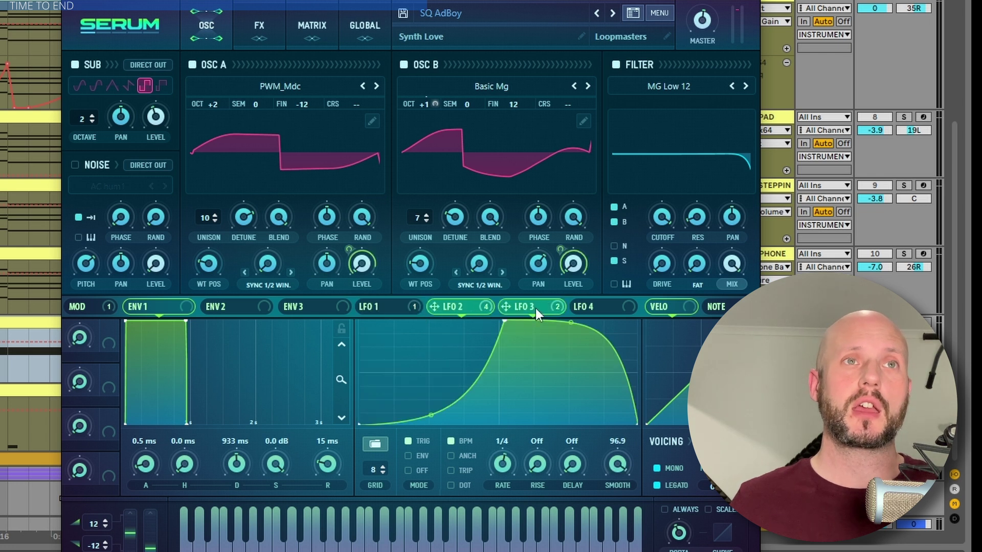
{"action": "left_click", "coordinate": [527, 307]}
{"action": "left_click", "coordinate": [450, 306]}
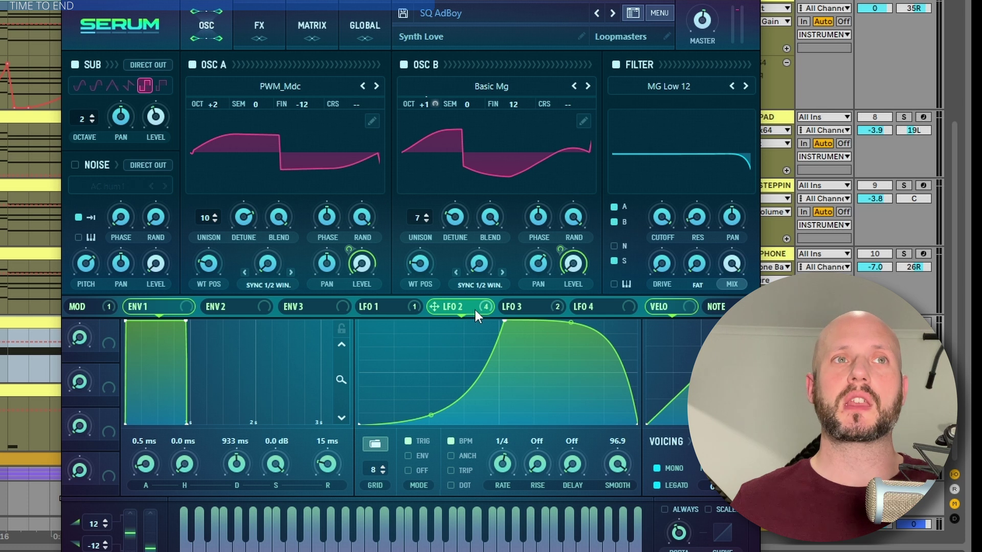
Check the SQUEEK synth's effects and the modulator assigned to its filter cutoff, then close Serum.
{"action": "left_click", "coordinate": [253, 30]}
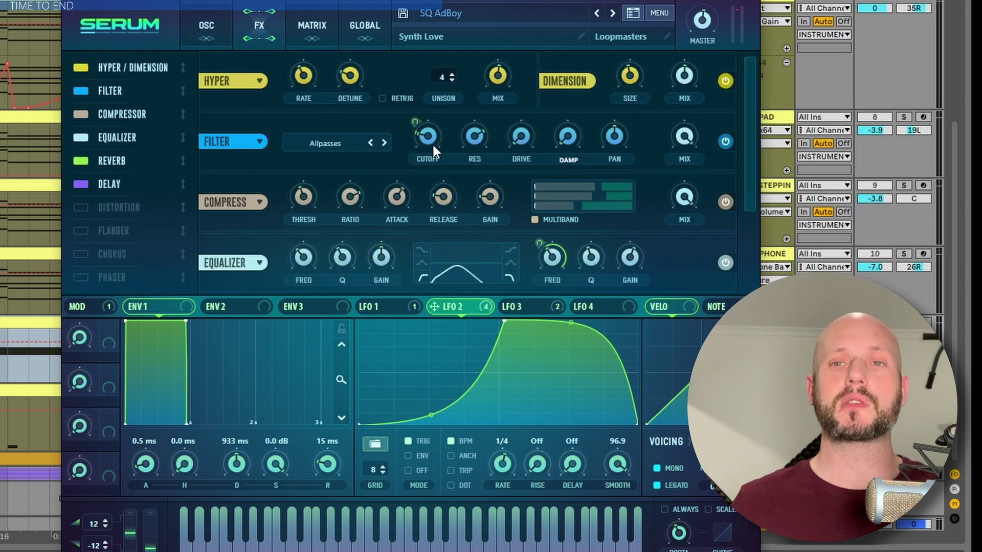
{"action": "mouse_move", "coordinate": [432, 147]}
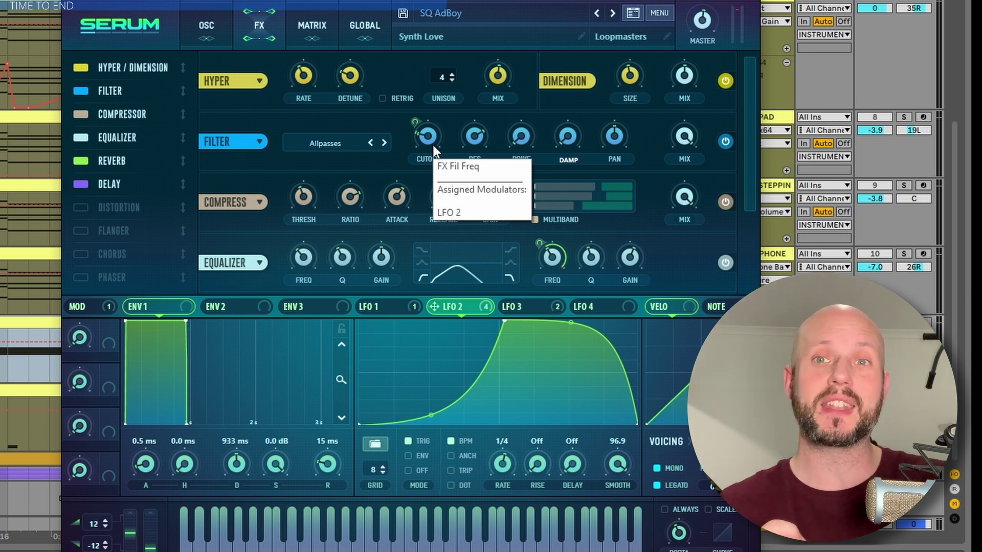
{"action": "left_click", "coordinate": [131, 140]}
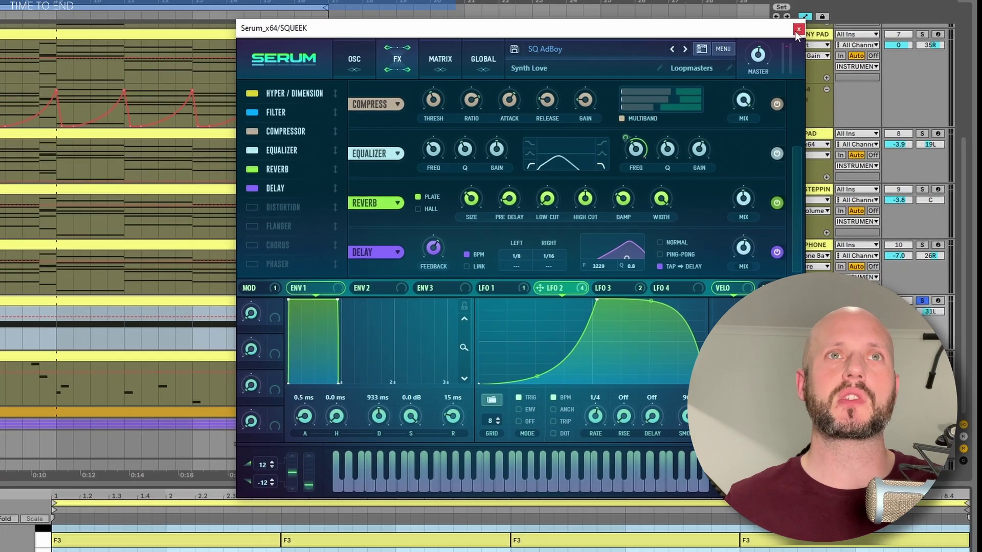
{"action": "left_click", "coordinate": [797, 31]}
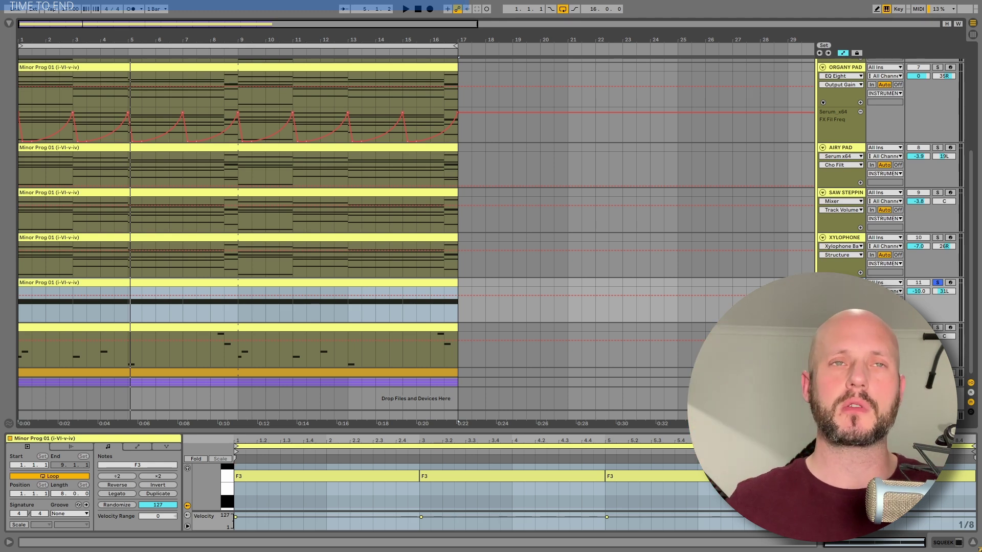
Solo the AIRY PAD, ORGANY PAD and PIANO tracks alongside SQUEEK and play them together.
{"action": "key", "text": "space"}
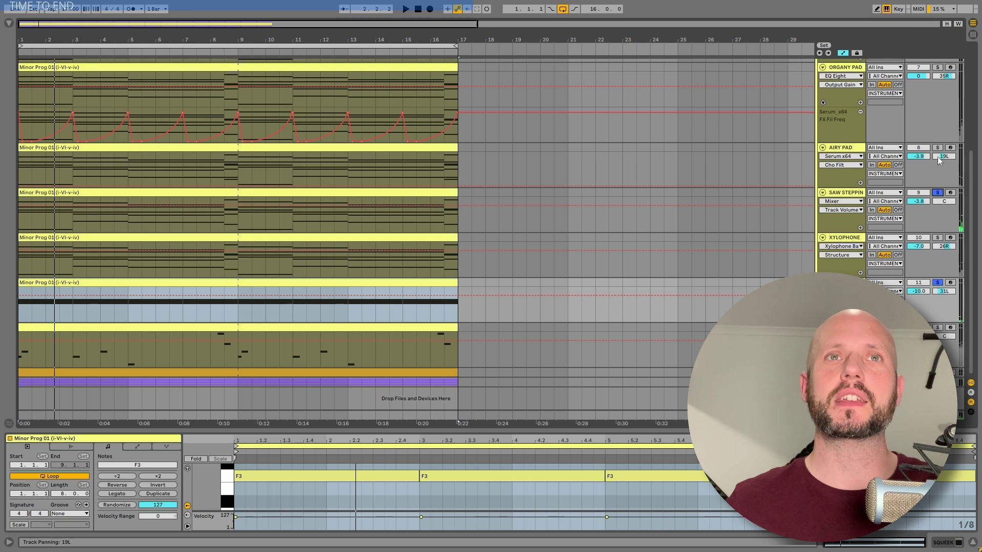
{"action": "left_click", "coordinate": [937, 148]}
{"action": "scroll", "coordinate": [928, 168], "scroll_direction": "up", "scroll_amount": 5}
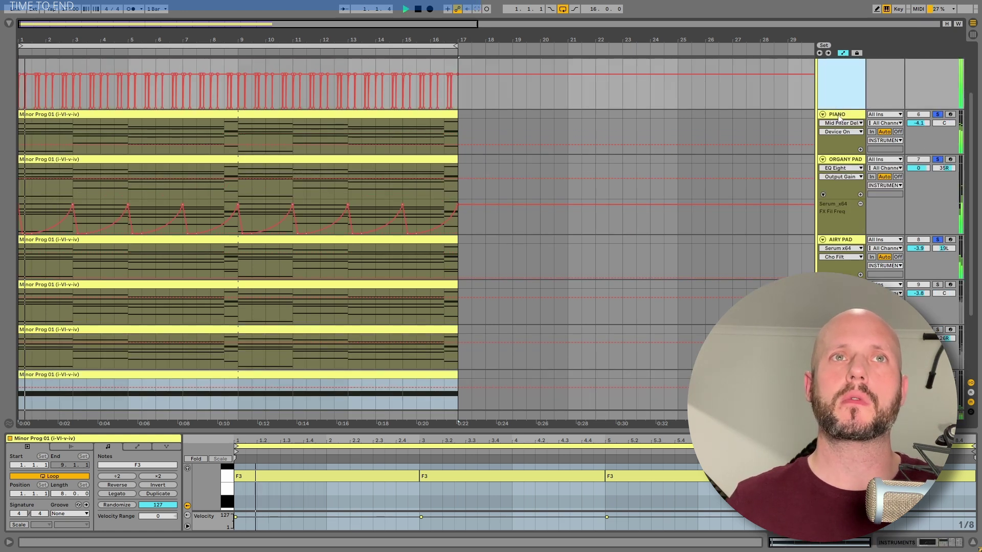
{"action": "scroll", "coordinate": [894, 249], "scroll_direction": "down", "scroll_amount": 3}
{"action": "scroll", "coordinate": [894, 248], "scroll_direction": "down", "scroll_amount": 1}
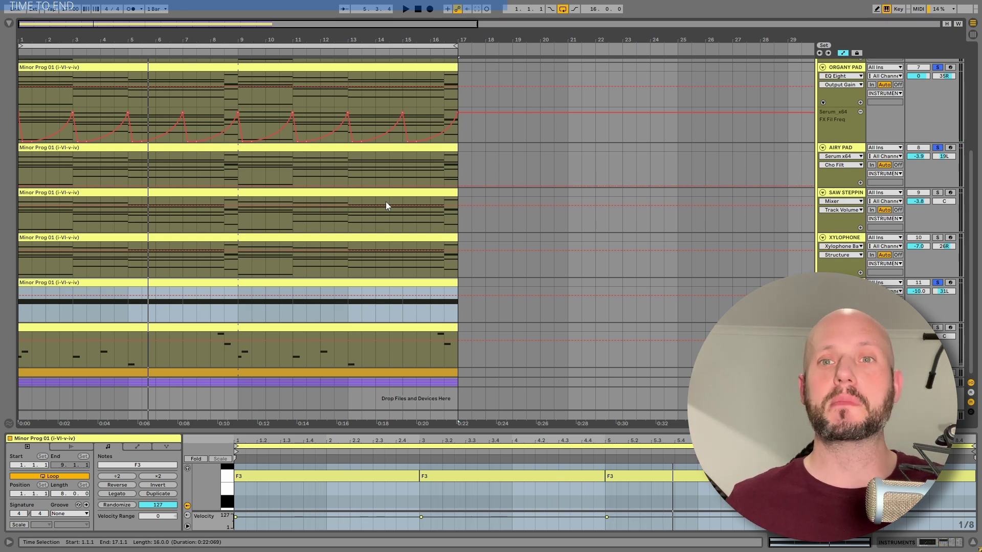
Show the SAW STEPPING track's device chain with its Arpeggiator, then solo the track and play it.
{"action": "left_click", "coordinate": [743, 217]}
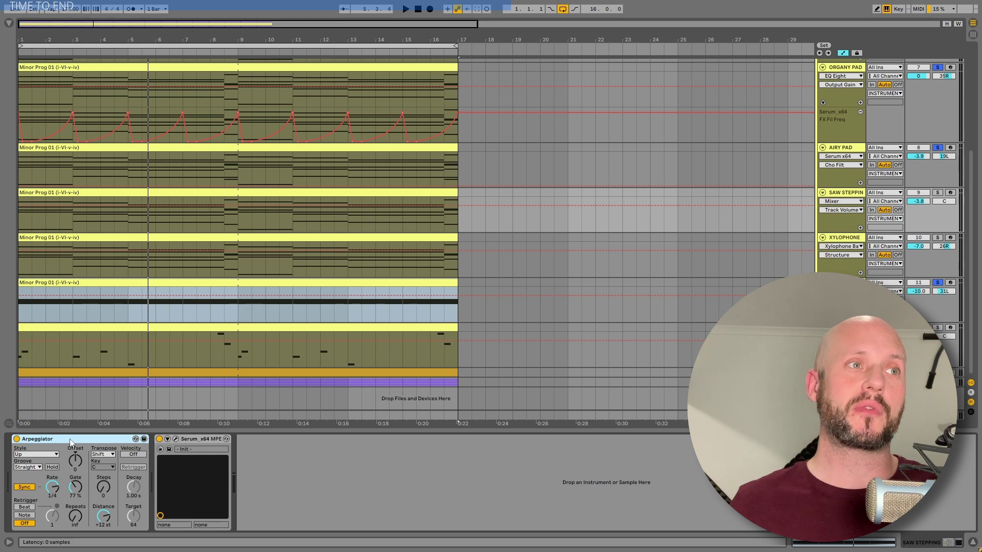
{"action": "left_click", "coordinate": [937, 193], "text": "ctrl"}
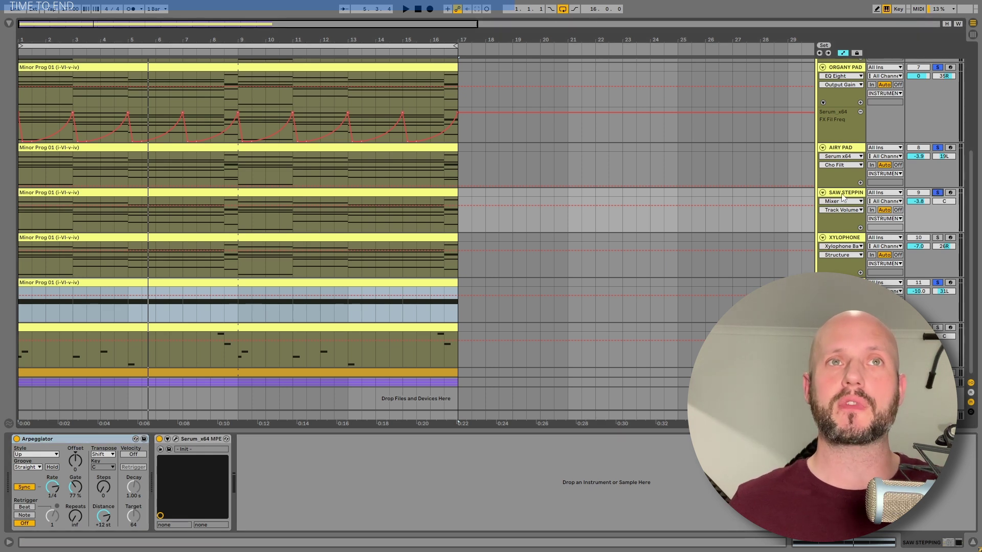
{"action": "key", "text": "space"}
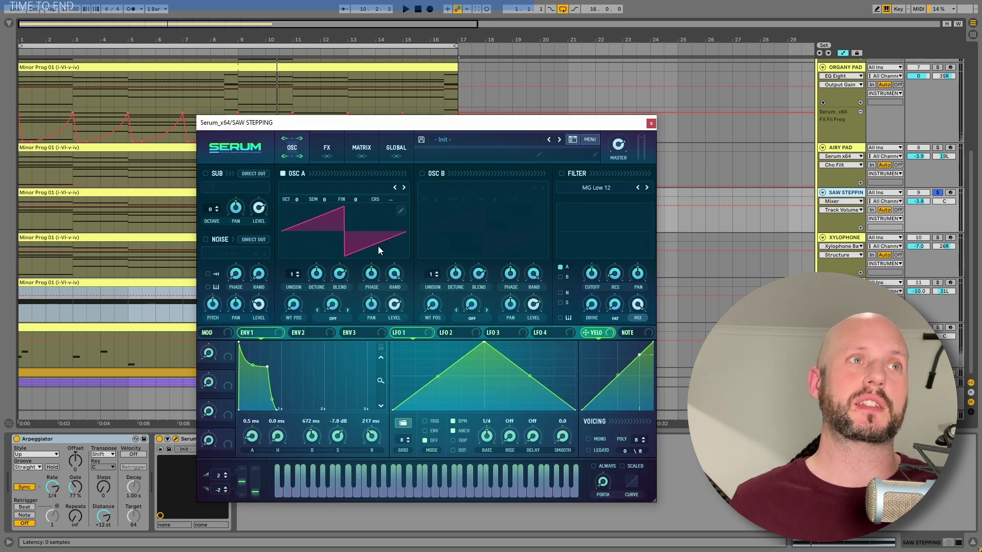
Check the effects and oscillator pages of the SAW STEPPING track's Serum, then close the synth.
{"action": "left_click", "coordinate": [314, 158]}
{"action": "left_click", "coordinate": [289, 148]}
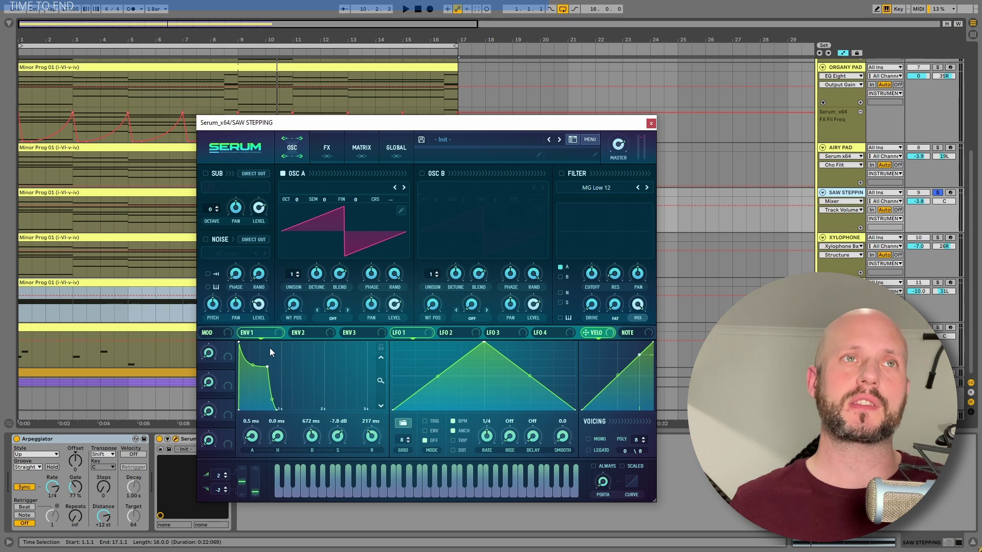
{"action": "left_click", "coordinate": [651, 123]}
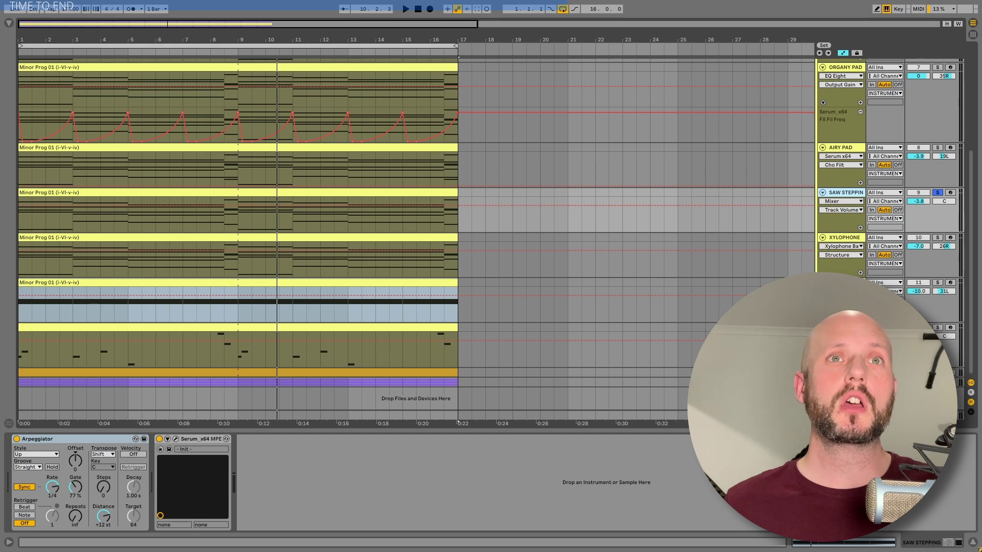
Show the XYLOPHONE track's Arpeggiator, Xylophone Basic and Reverb devices, then solo the track and play it.
{"action": "left_click", "coordinate": [848, 239]}
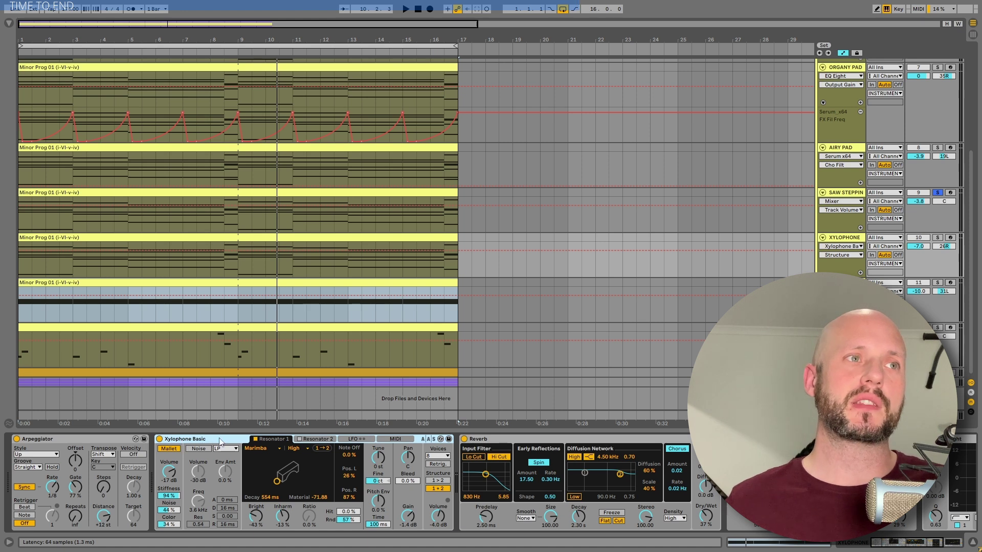
{"action": "key", "text": "ctrl+alt+b"}
{"action": "key", "text": "ctrl+alt+b"}
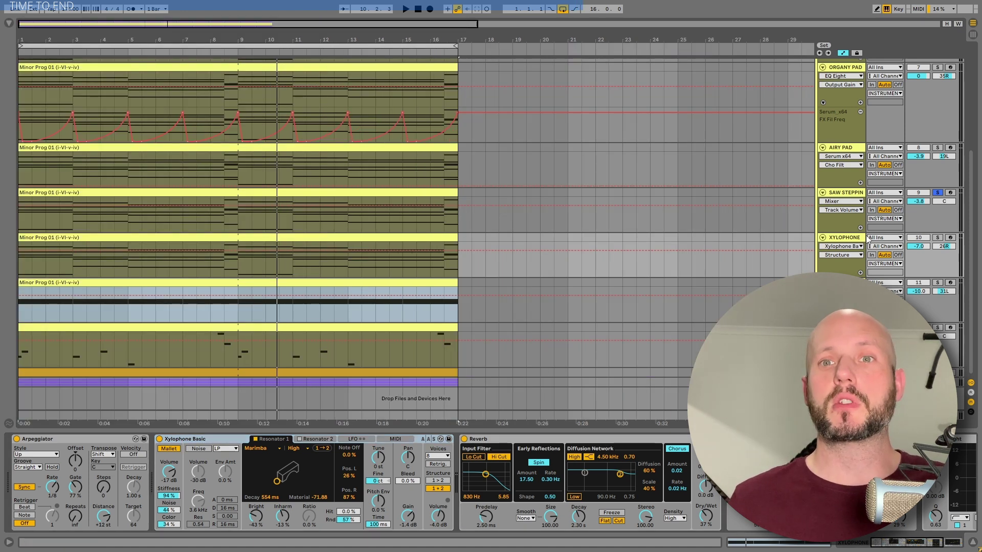
{"action": "left_click", "coordinate": [940, 238]}
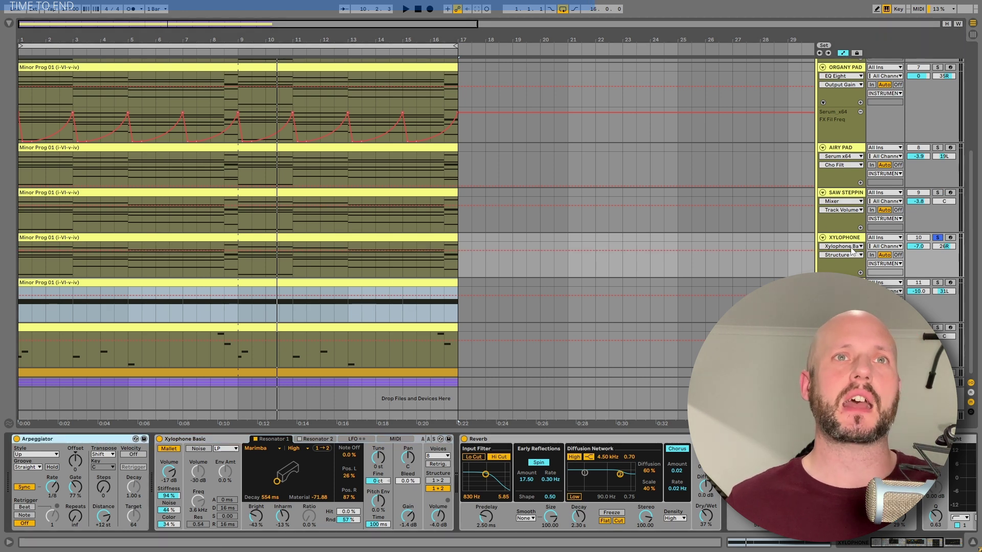
{"action": "key", "text": "space"}
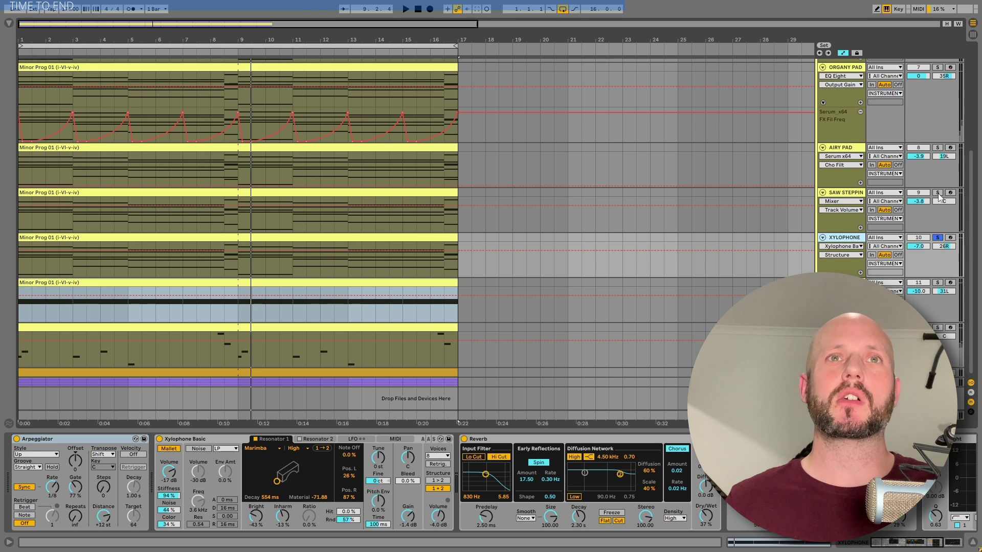
Play the XYLOPHONE while adding SAW STEPPING, AIRY PAD, ORGANY PAD, PIANO and SQUEEK to the soloed tracks.
{"action": "key", "text": "space"}
{"action": "scroll", "coordinate": [938, 151], "scroll_direction": "up", "scroll_amount": 2}
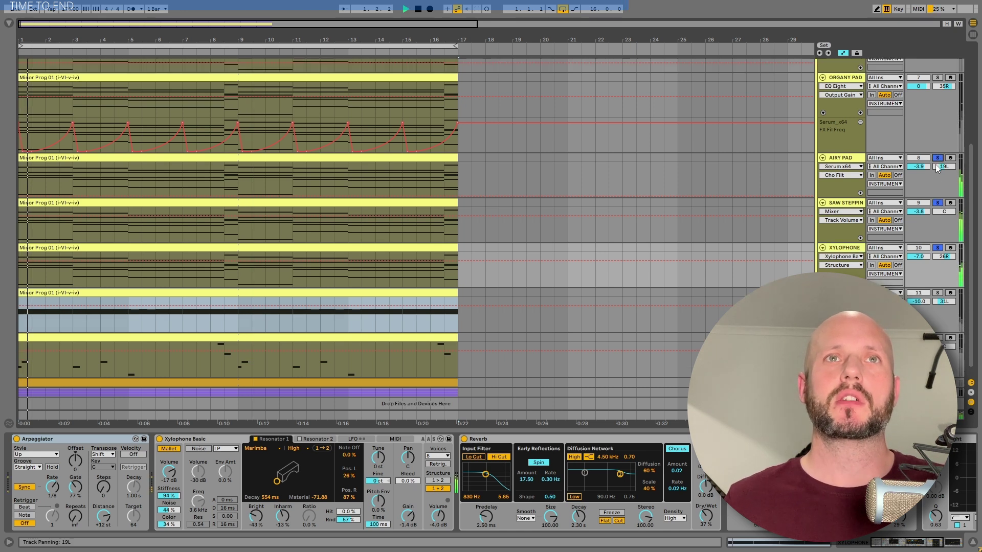
{"action": "left_click", "coordinate": [937, 119]}
{"action": "scroll", "coordinate": [937, 102], "scroll_direction": "up", "scroll_amount": 1}
{"action": "left_click", "coordinate": [937, 93]}
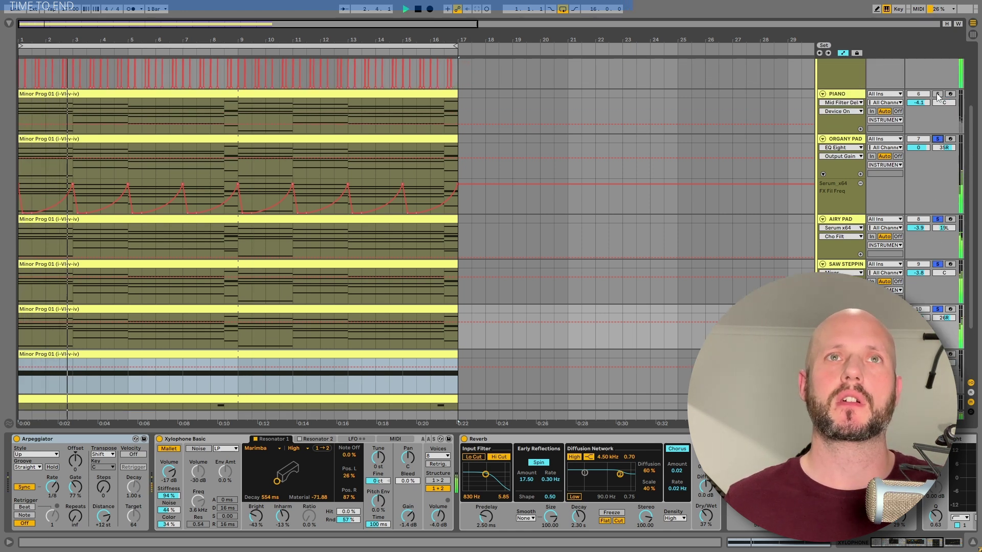
{"action": "scroll", "coordinate": [925, 151], "scroll_direction": "up", "scroll_amount": 3}
{"action": "scroll", "coordinate": [925, 153], "scroll_direction": "down", "scroll_amount": 3}
{"action": "scroll", "coordinate": [925, 153], "scroll_direction": "down", "scroll_amount": 2}
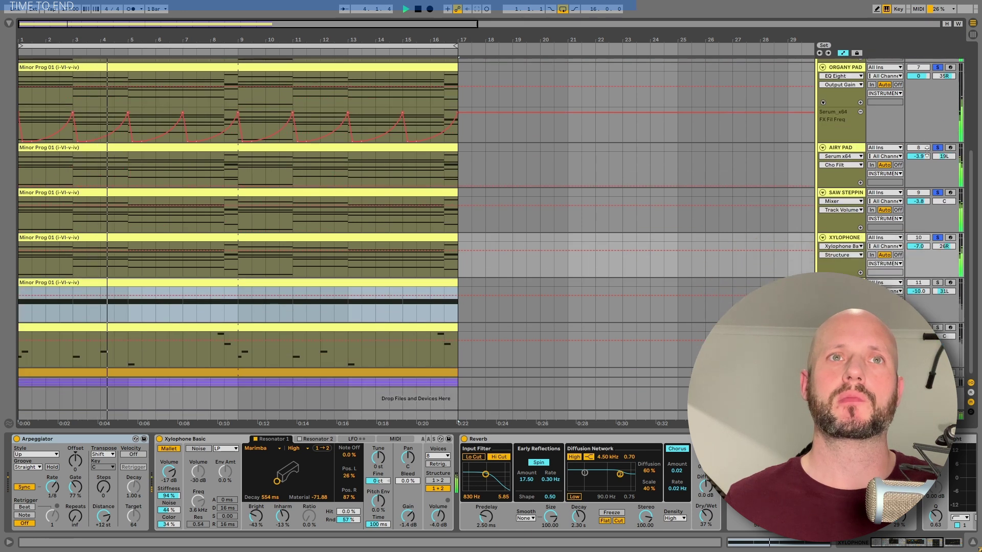
{"action": "left_click", "coordinate": [937, 282]}
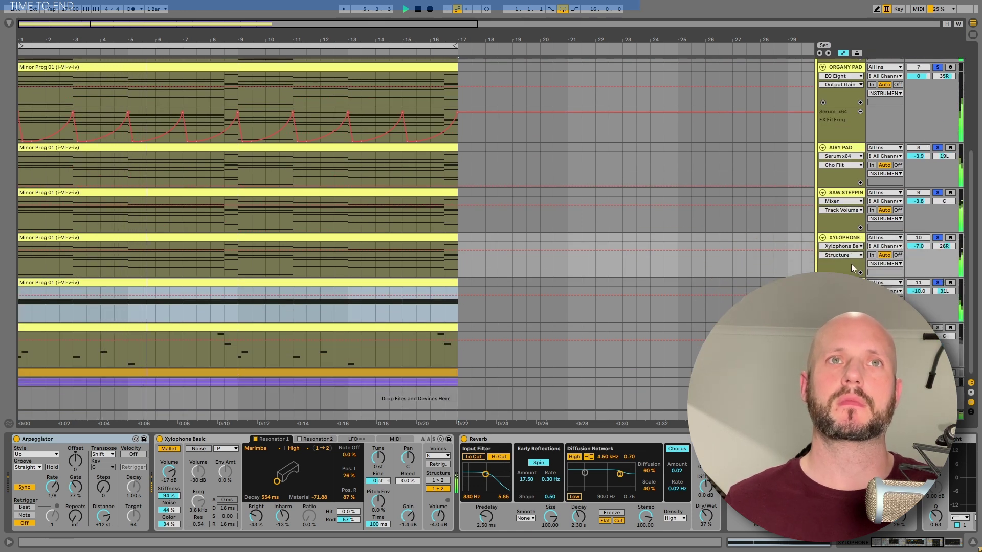
{"action": "scroll", "coordinate": [855, 275], "scroll_direction": "up", "scroll_amount": 1}
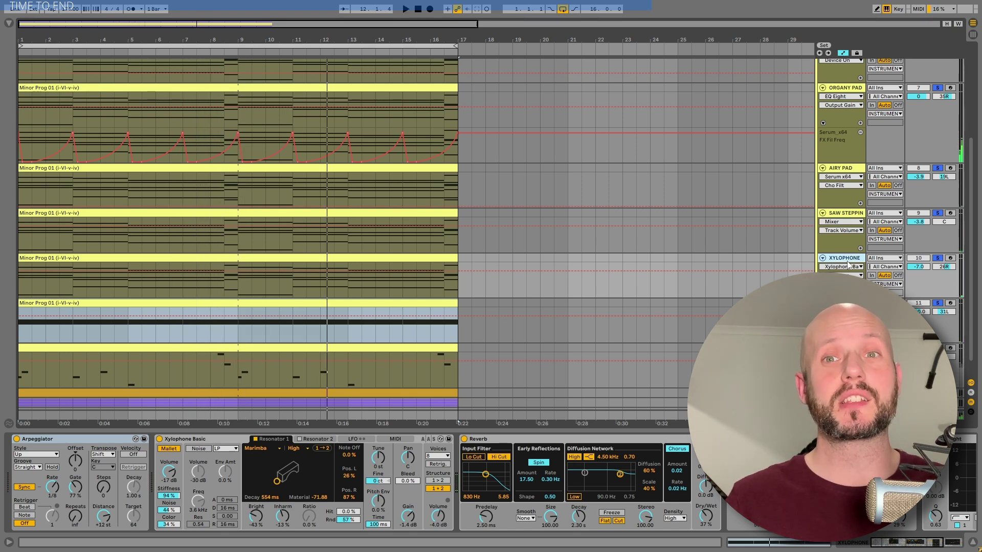
{"action": "scroll", "coordinate": [869, 243], "scroll_direction": "up", "scroll_amount": 3}
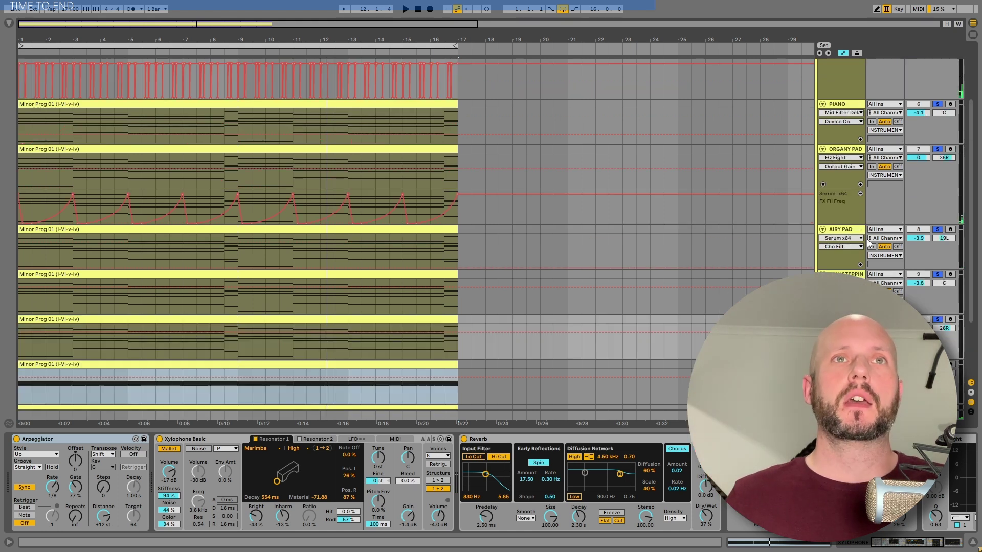
{"action": "scroll", "coordinate": [869, 243], "scroll_direction": "down", "scroll_amount": 3}
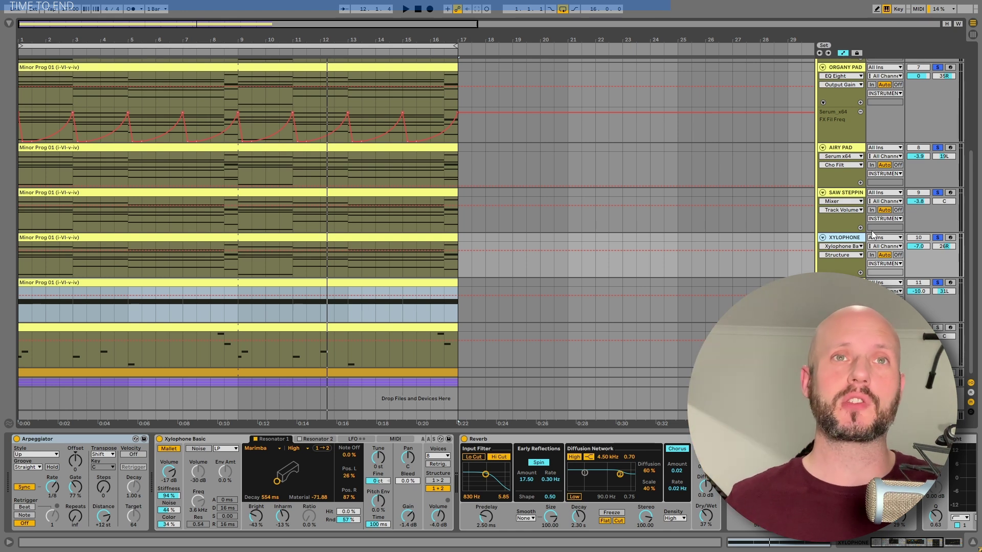
Show the PIANO HIGH track's devices, then open its melody clip in an enlarged note editor.
{"action": "left_click", "coordinate": [844, 328]}
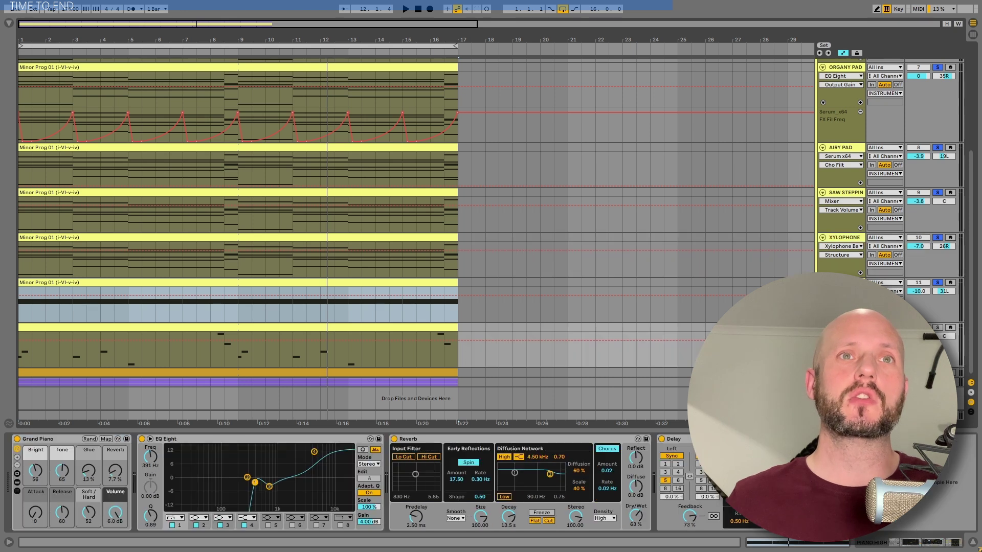
{"action": "double_click", "coordinate": [190, 366]}
{"action": "left_click_drag", "start_coordinate": [457, 432], "coordinate": [457, 239]}
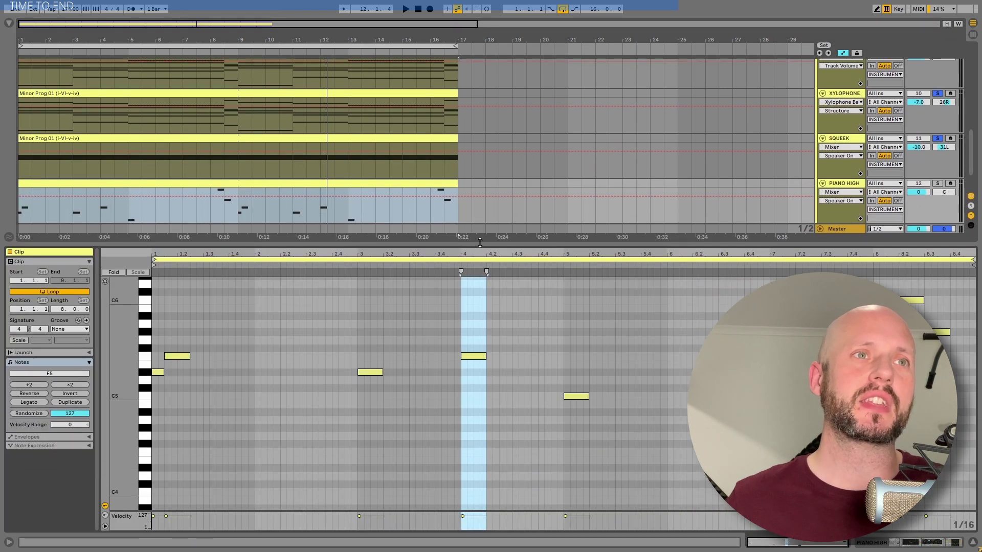
Solo the PIANO HIGH track, return to its device chain with the Reverb and play it.
{"action": "left_click", "coordinate": [939, 180]}
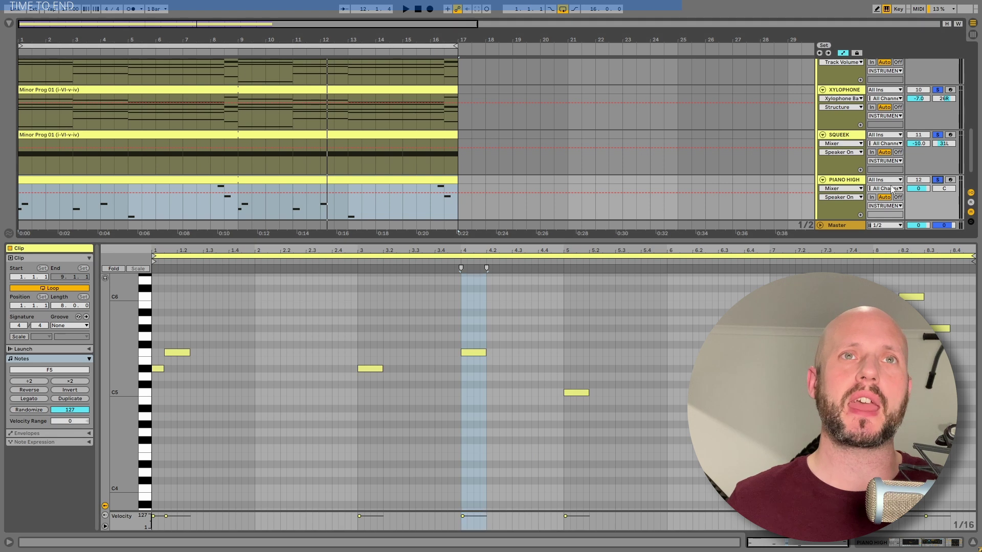
{"action": "left_click", "coordinate": [851, 184]}
{"action": "left_click", "coordinate": [466, 444]}
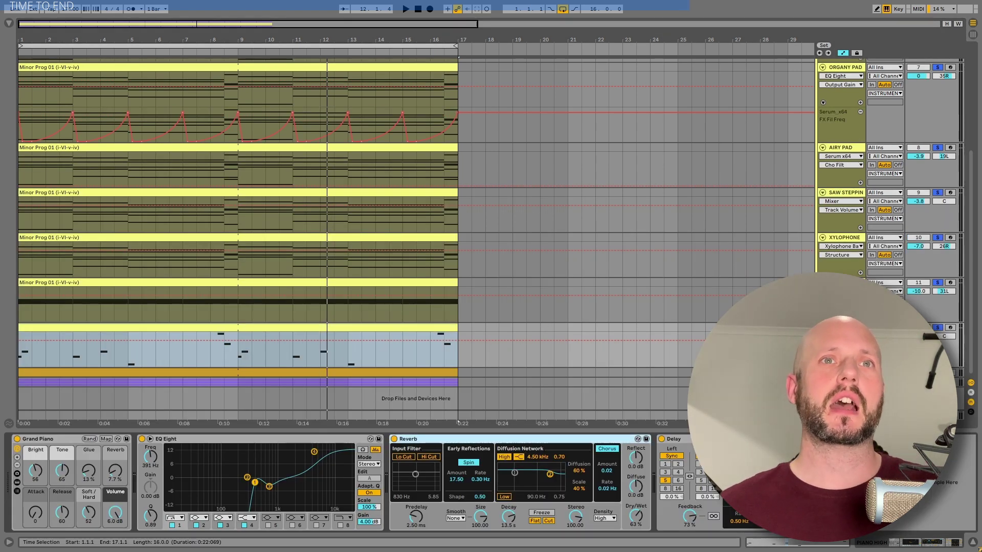
{"action": "key", "text": "space"}
{"action": "left_click", "coordinate": [938, 327]}
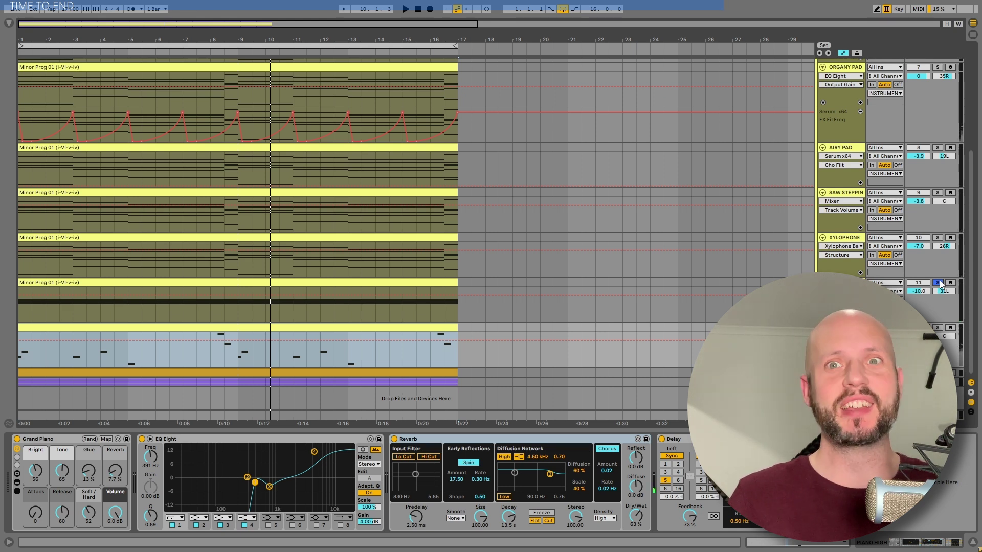
Solo the INSTRUMENTS group, show its effect chain and hide the automation lanes in the arrangement.
{"action": "scroll", "coordinate": [864, 124], "scroll_direction": "up", "scroll_amount": 4}
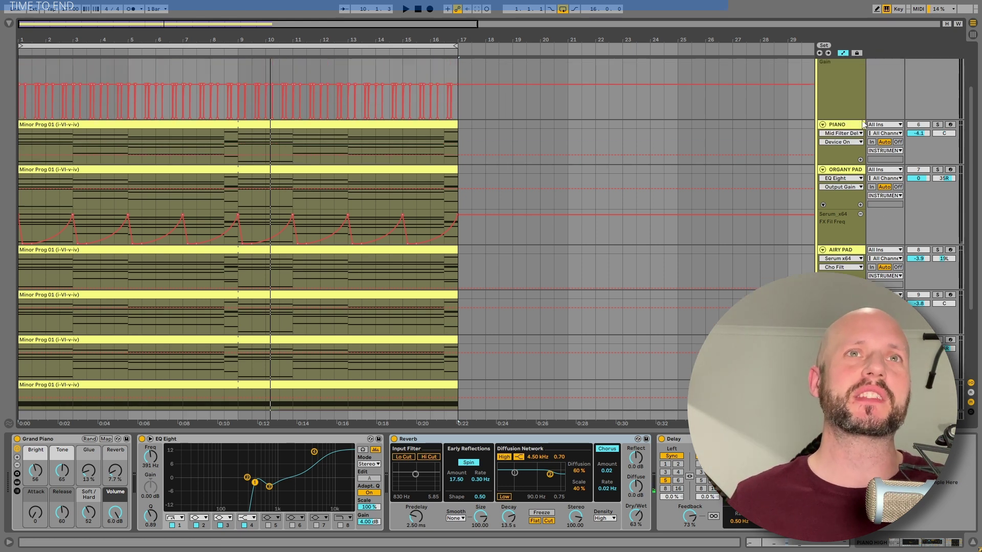
{"action": "scroll", "coordinate": [864, 124], "scroll_direction": "down", "scroll_amount": 1}
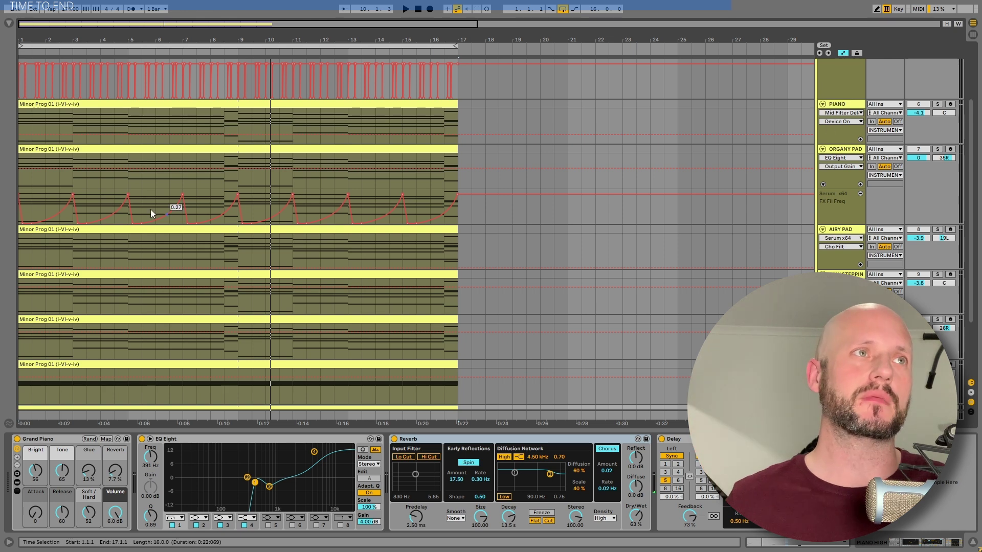
{"action": "left_click", "coordinate": [851, 61]}
{"action": "left_click", "coordinate": [844, 53]}
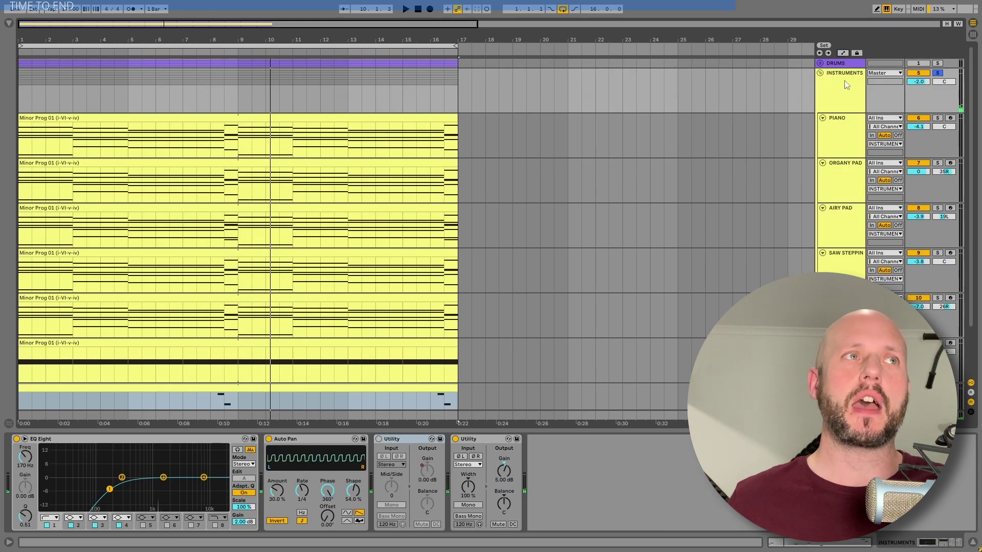
Play the whole INSTRUMENTS group while looking through its tracks, then stop playback.
{"action": "key", "text": "space"}
{"action": "scroll", "coordinate": [855, 169], "scroll_direction": "down", "scroll_amount": 3}
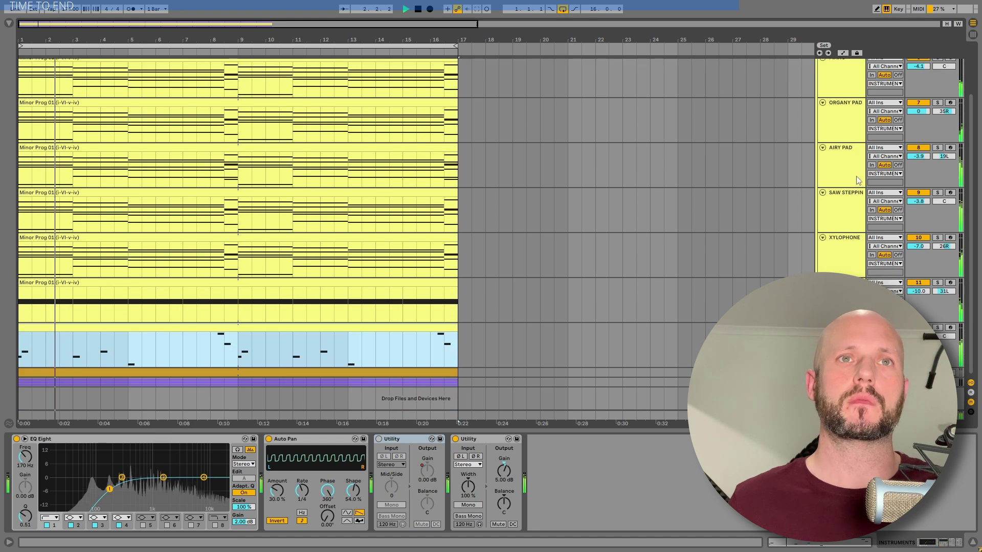
{"action": "scroll", "coordinate": [857, 179], "scroll_direction": "up", "scroll_amount": 2}
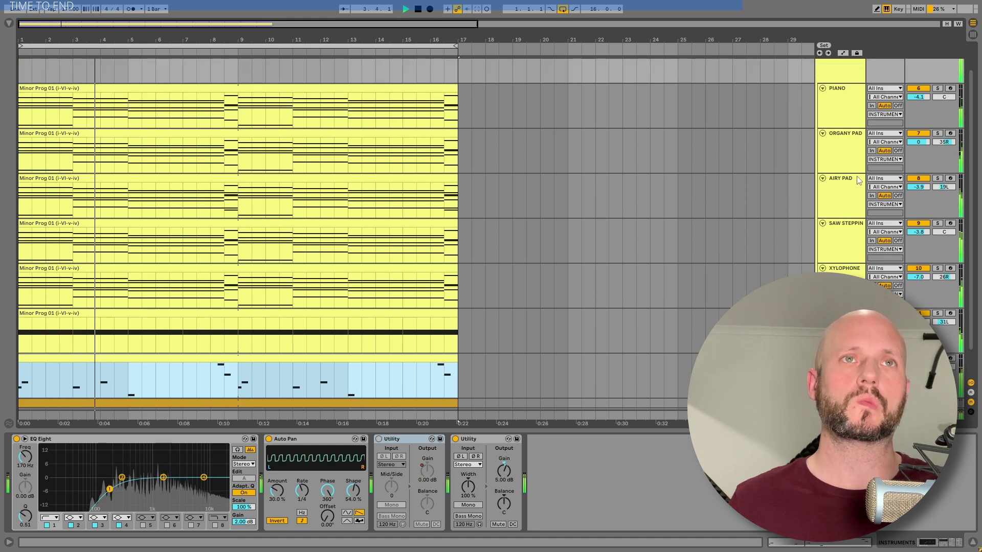
{"action": "scroll", "coordinate": [857, 179], "scroll_direction": "up", "scroll_amount": 1}
{"action": "scroll", "coordinate": [858, 178], "scroll_direction": "down", "scroll_amount": 2}
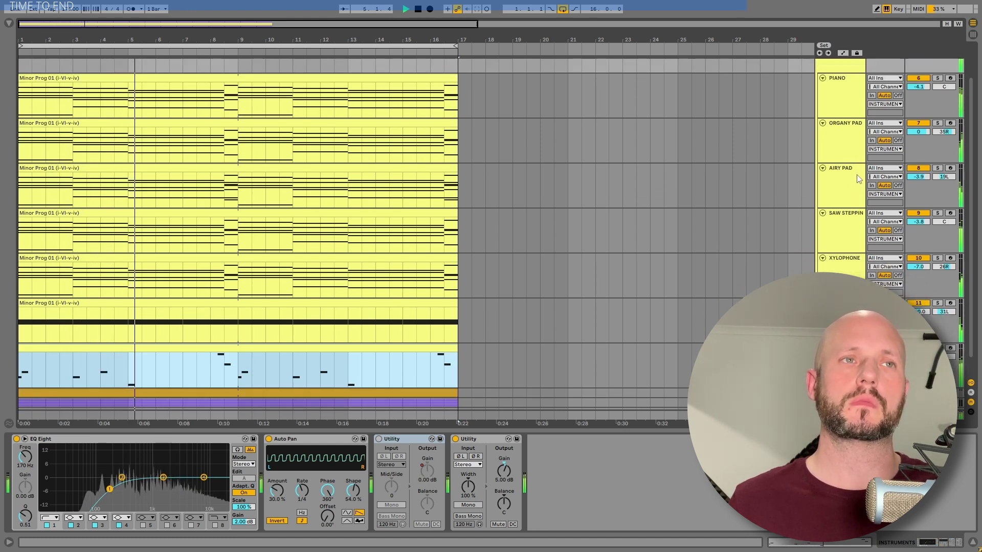
{"action": "scroll", "coordinate": [858, 176], "scroll_direction": "down", "scroll_amount": 2}
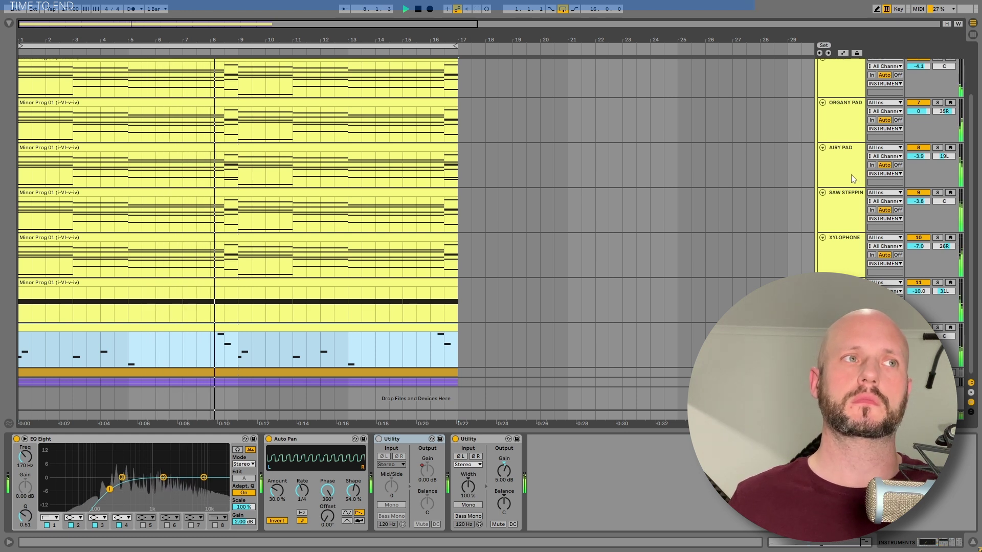
{"action": "key", "text": "space"}
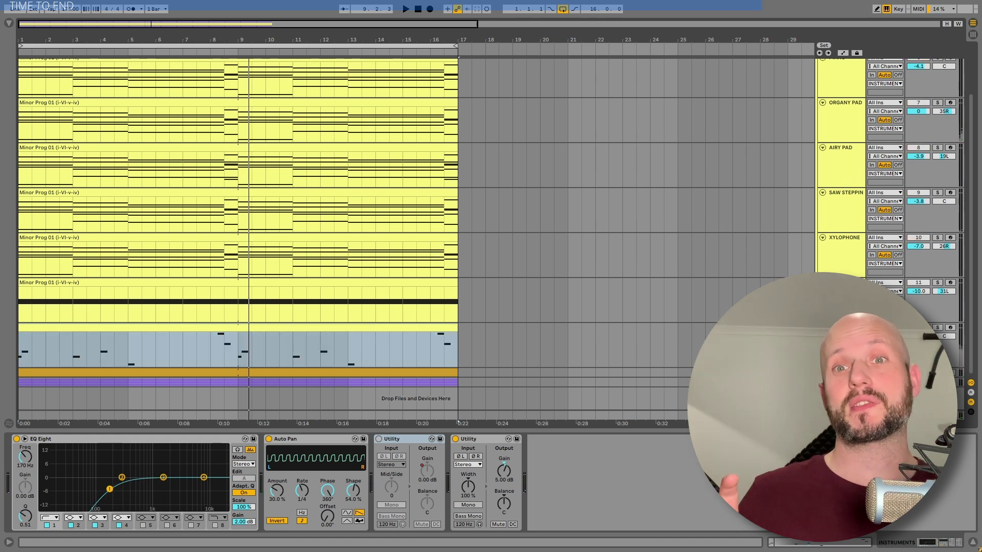
Open Serum on the soloed REESE track and bring up the wavetable editor for Oscillator A.
{"action": "left_click", "coordinate": [841, 373]}
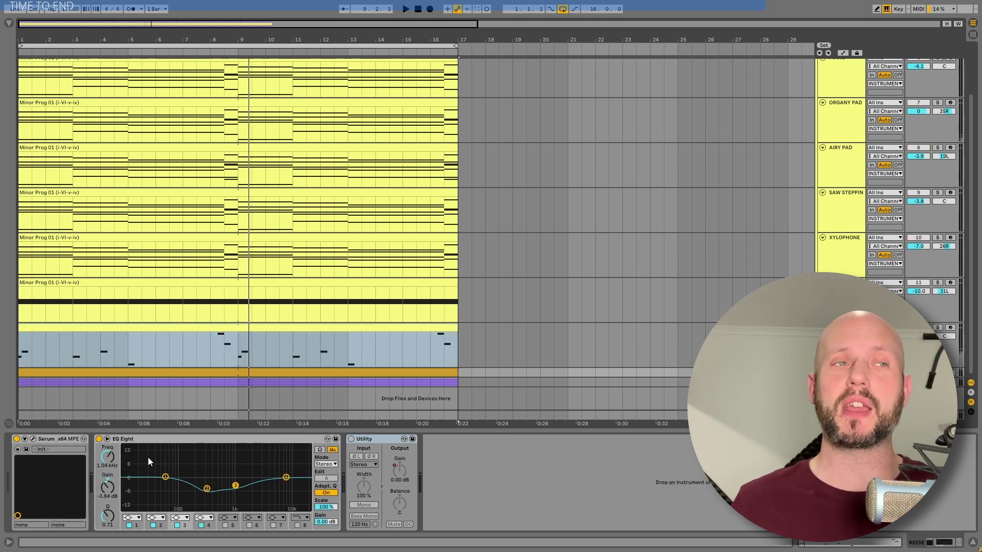
{"action": "left_click", "coordinate": [34, 439]}
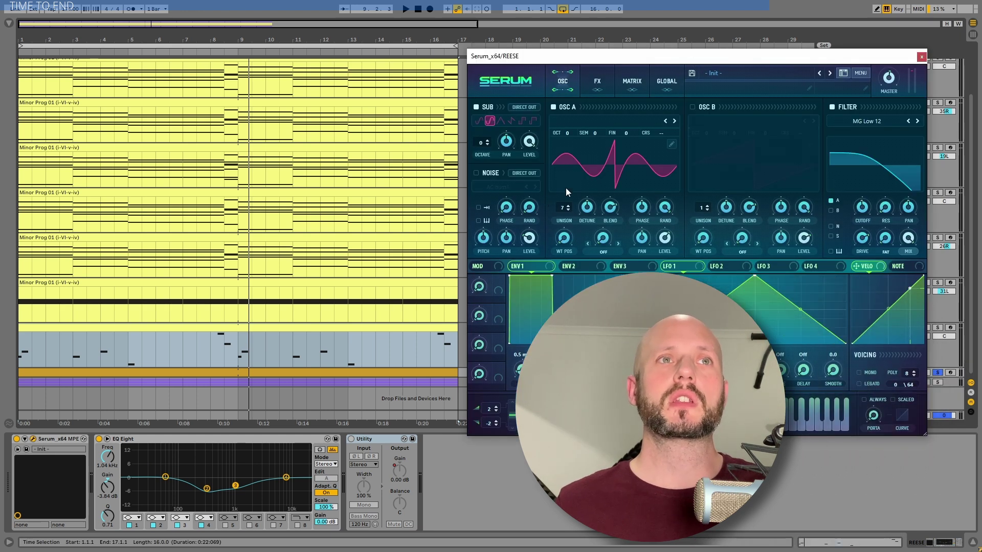
{"action": "left_click", "coordinate": [671, 144]}
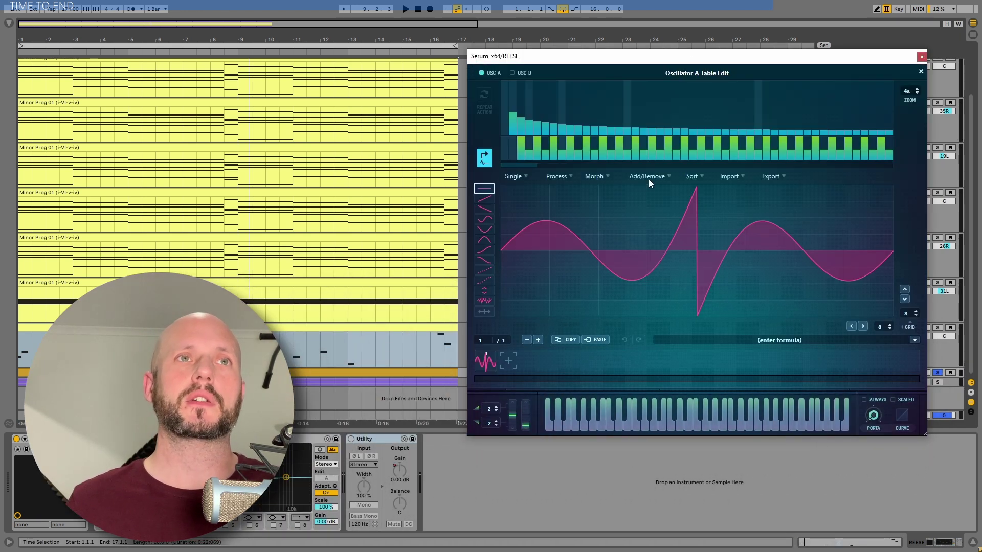
Leave the wavetable editor, check the Compressor and Equalizer on Serum's FX page, and return to the oscillator page.
{"action": "left_click", "coordinate": [920, 72]}
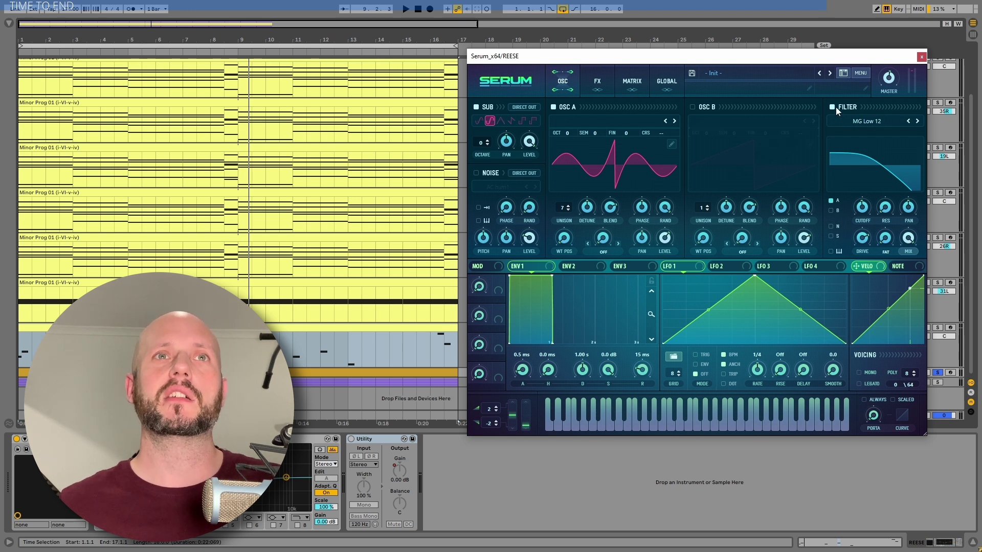
{"action": "left_click", "coordinate": [597, 82]}
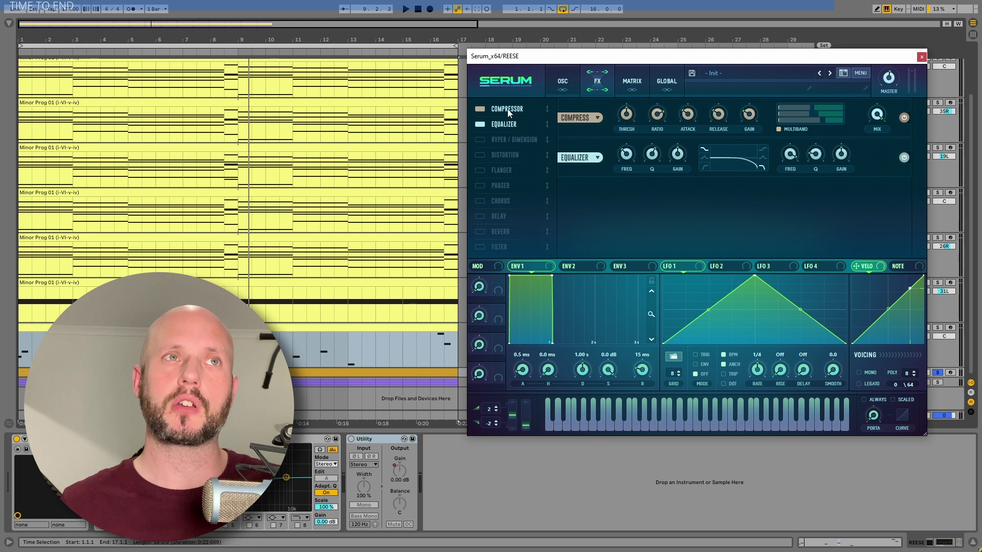
{"action": "left_click", "coordinate": [563, 81]}
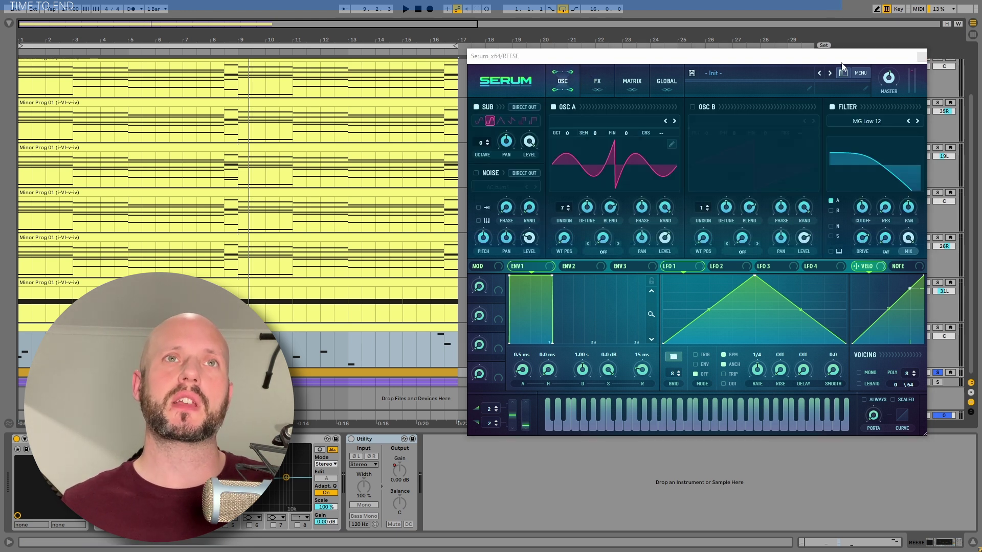
Move the Serum window clear of the track headers, close it and unfold the REESE track in the arrangement.
{"action": "left_click_drag", "start_coordinate": [842, 58], "coordinate": [728, 47]}
{"action": "left_click", "coordinate": [731, 7]}
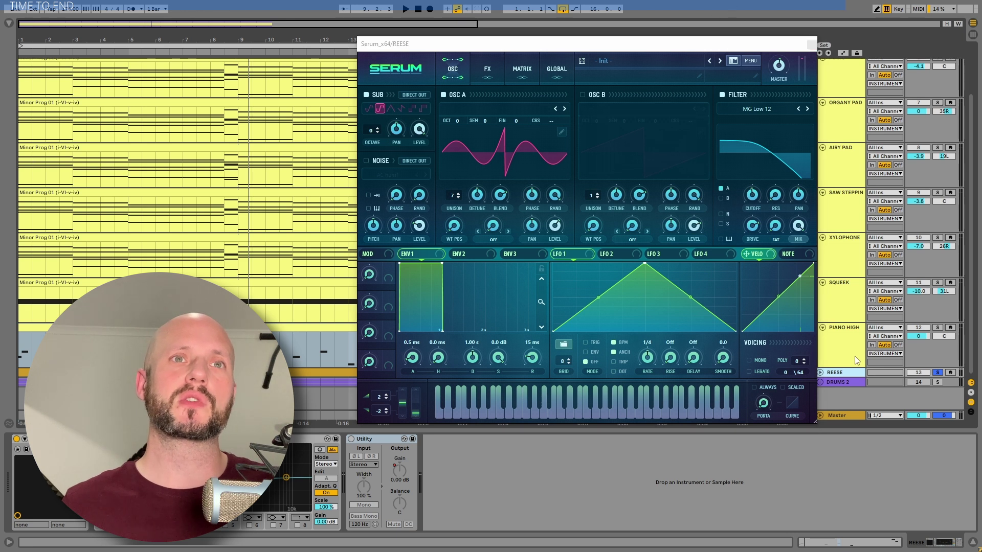
{"action": "left_click", "coordinate": [820, 360]}
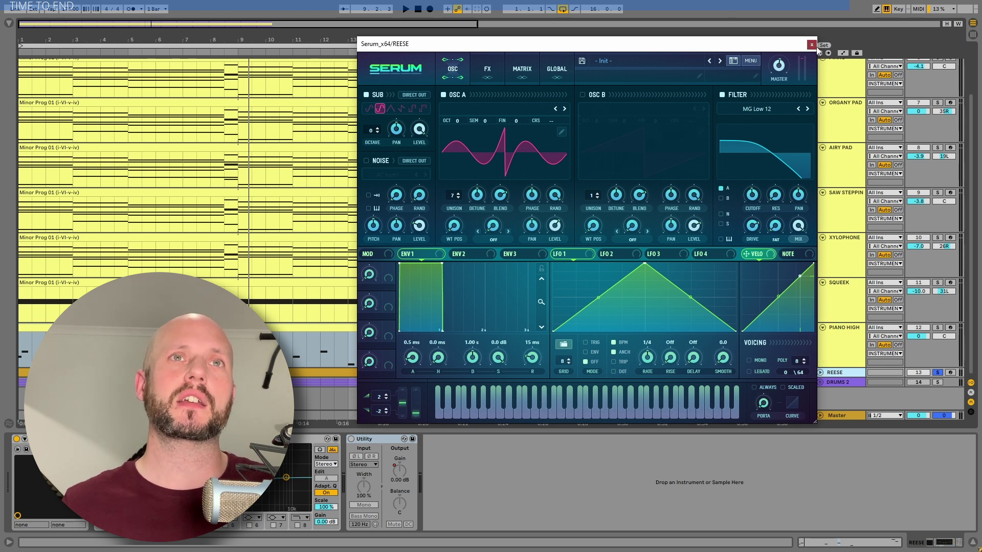
{"action": "left_click", "coordinate": [811, 44]}
{"action": "left_click", "coordinate": [821, 372]}
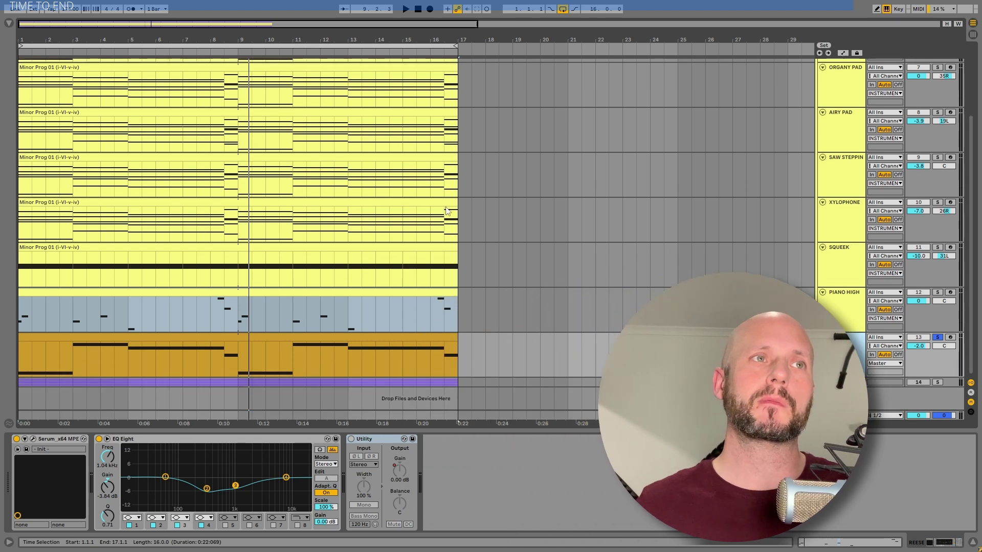
Open the XYLOPHONE clip in an enlarged note editor and deactivate all chord notes above the lowest ones.
{"action": "double_click", "coordinate": [379, 204]}
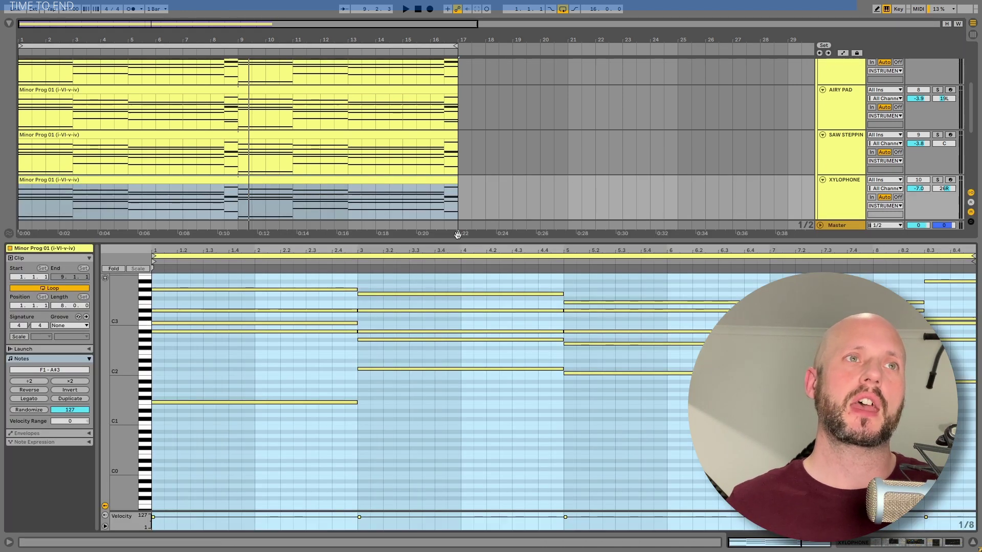
{"action": "left_click_drag", "start_coordinate": [457, 234], "coordinate": [458, 102]}
{"action": "left_click_drag", "start_coordinate": [959, 198], "coordinate": [253, 282]}
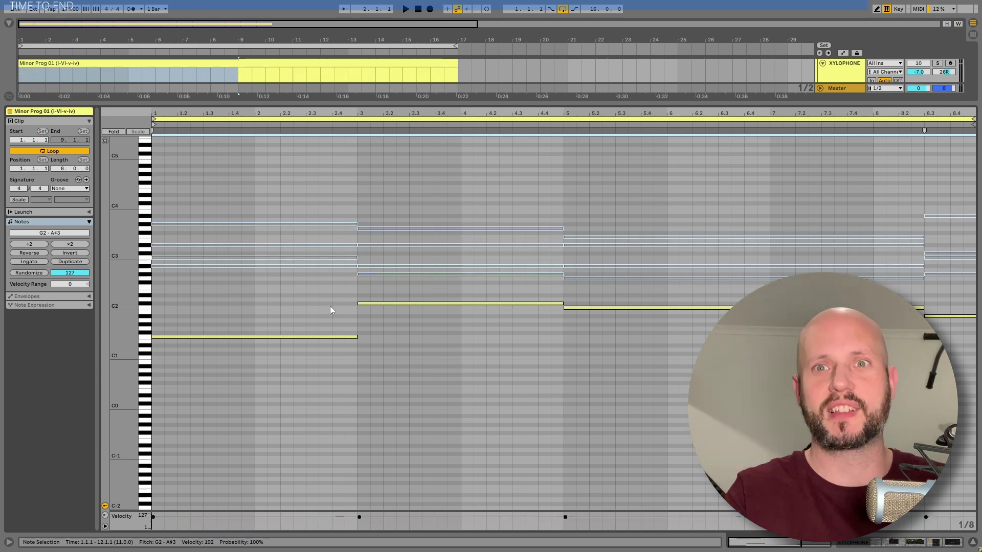
{"action": "key", "text": "0"}
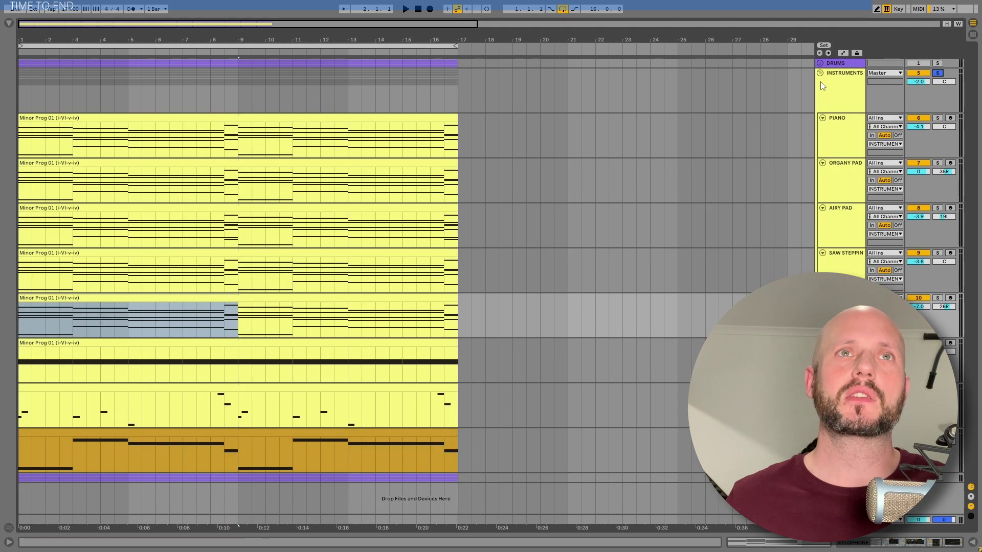
Collapse the INSTRUMENTS group, play it together with the REESE track and stop playback.
{"action": "left_click", "coordinate": [819, 73]}
{"action": "key", "text": "space"}
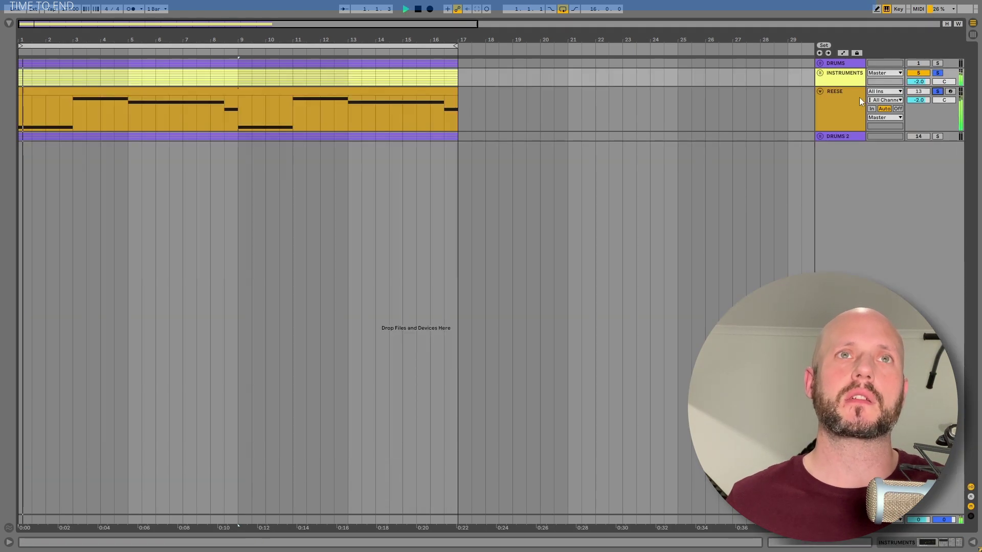
{"action": "left_click", "coordinate": [836, 95]}
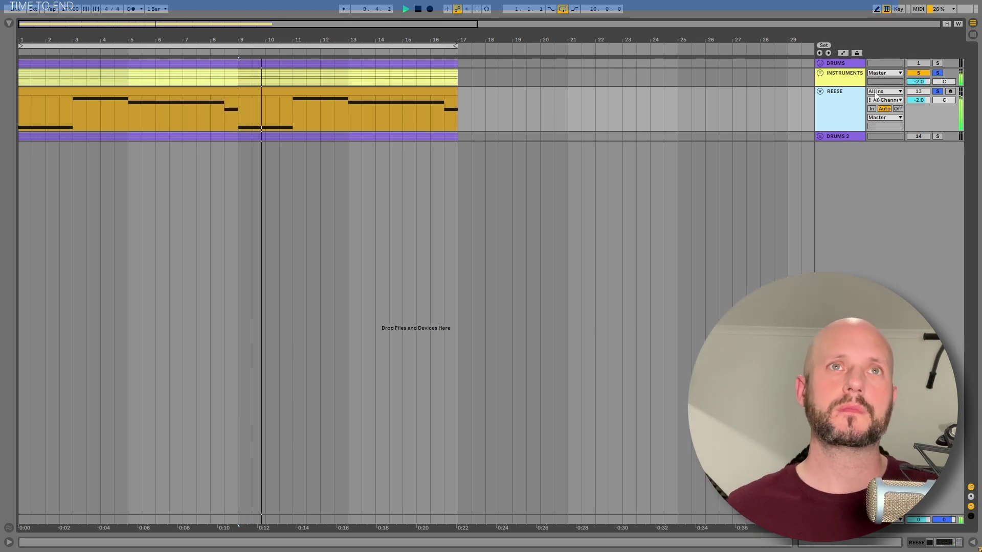
{"action": "key", "text": "space"}
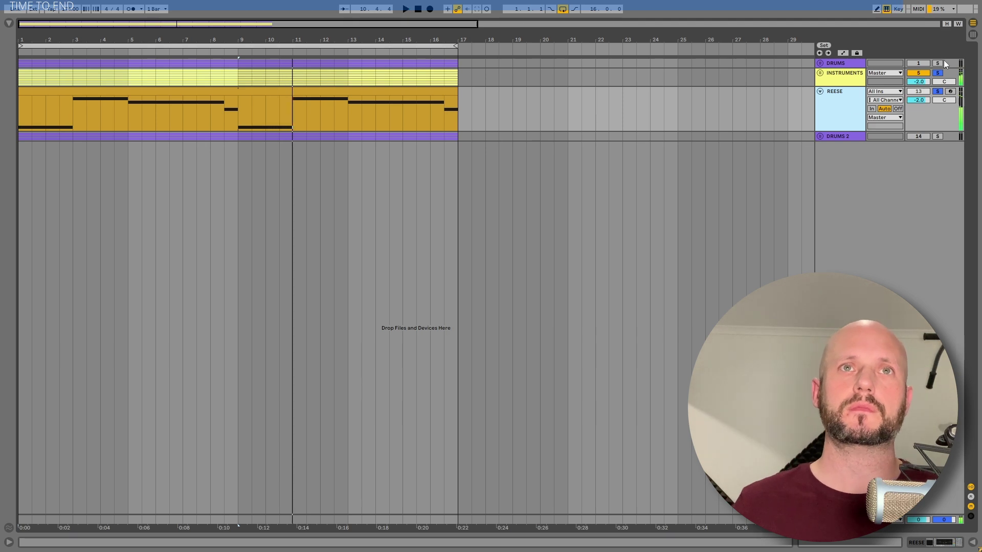
Solo the DRUMS group, select it and play it on its own.
{"action": "left_click", "coordinate": [939, 64]}
{"action": "left_click", "coordinate": [851, 63]}
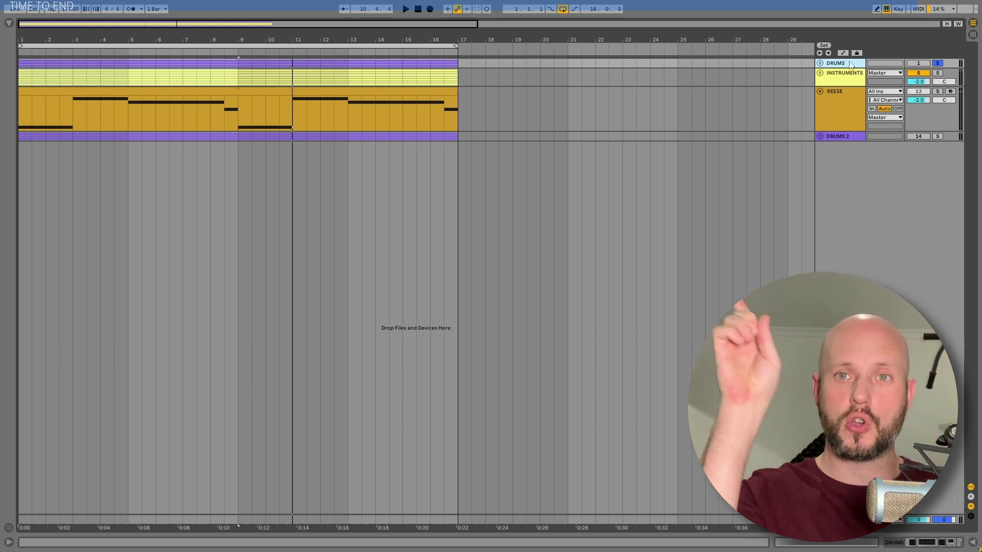
{"action": "key", "text": "space"}
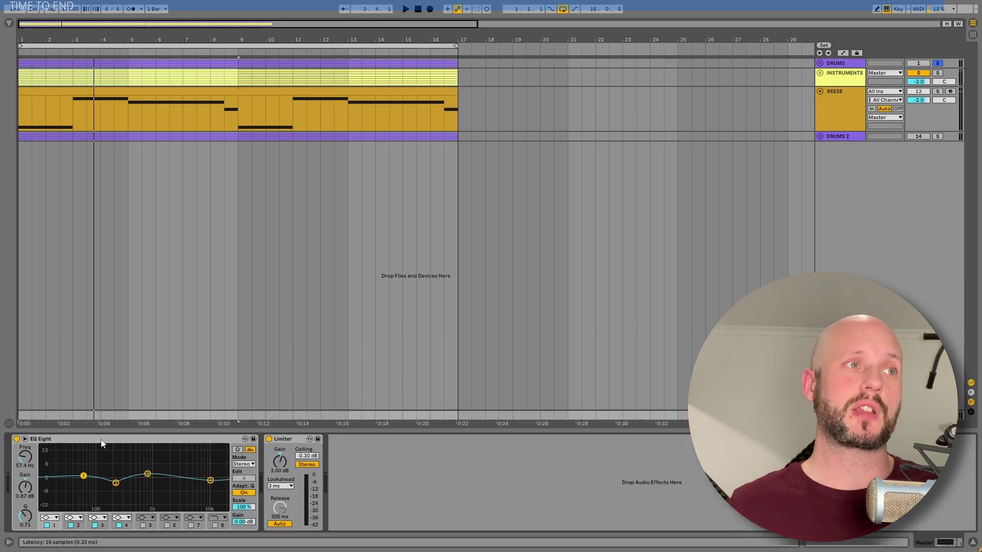
Examine the EQ Eight and the Limiter in the Master track's device chain.
{"action": "left_click", "coordinate": [58, 437]}
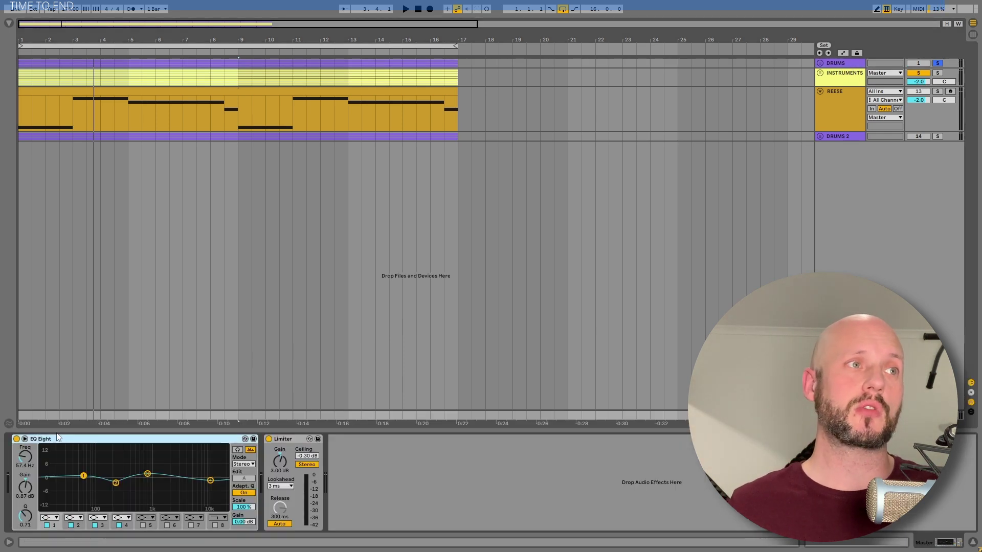
{"action": "left_click", "coordinate": [287, 439]}
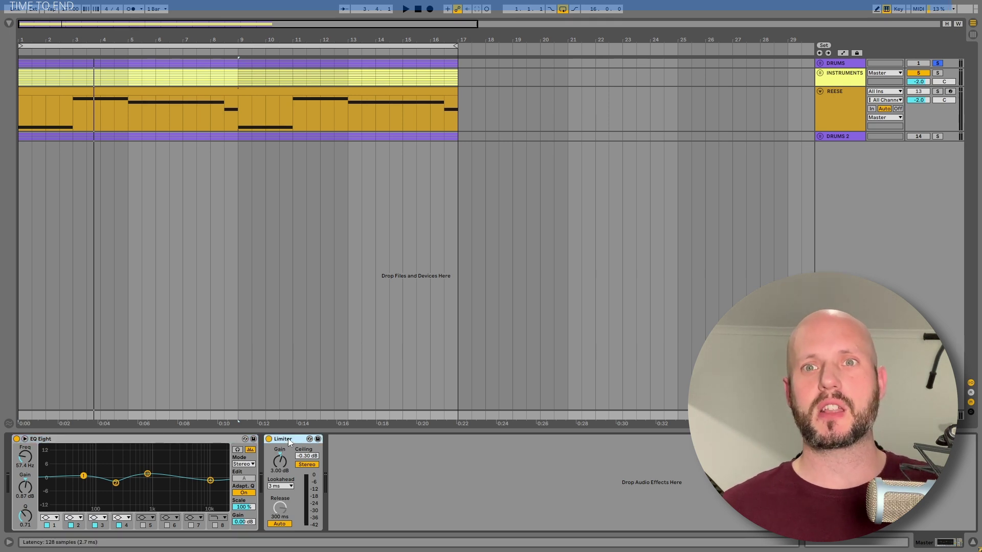